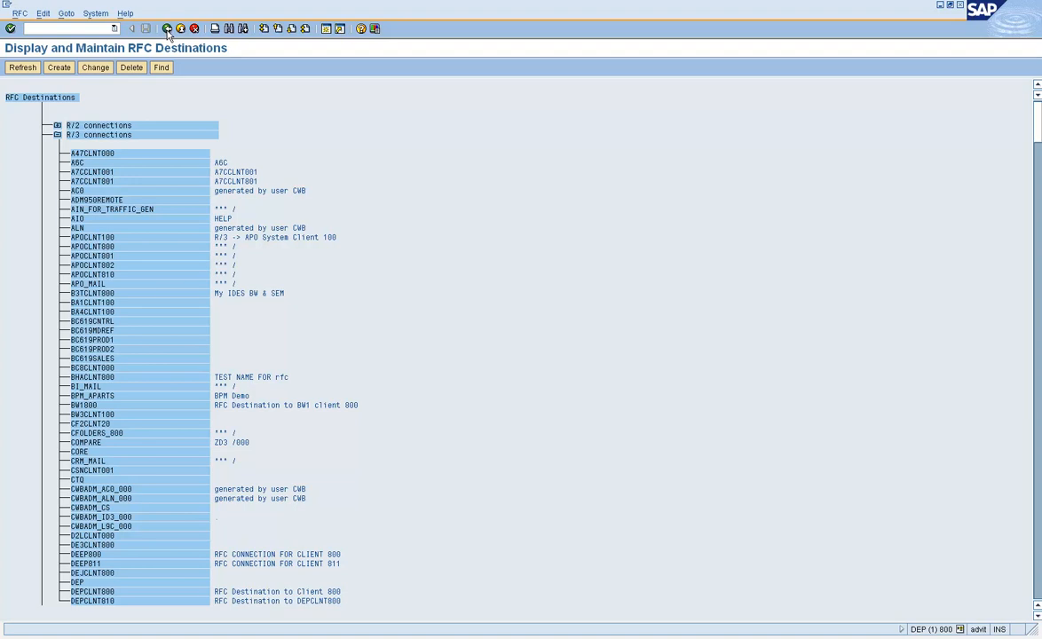
# Step: Leave the RFC destinations, open transaction bd64 and switch the distribution model to change mode
pyautogui.click(167, 29)
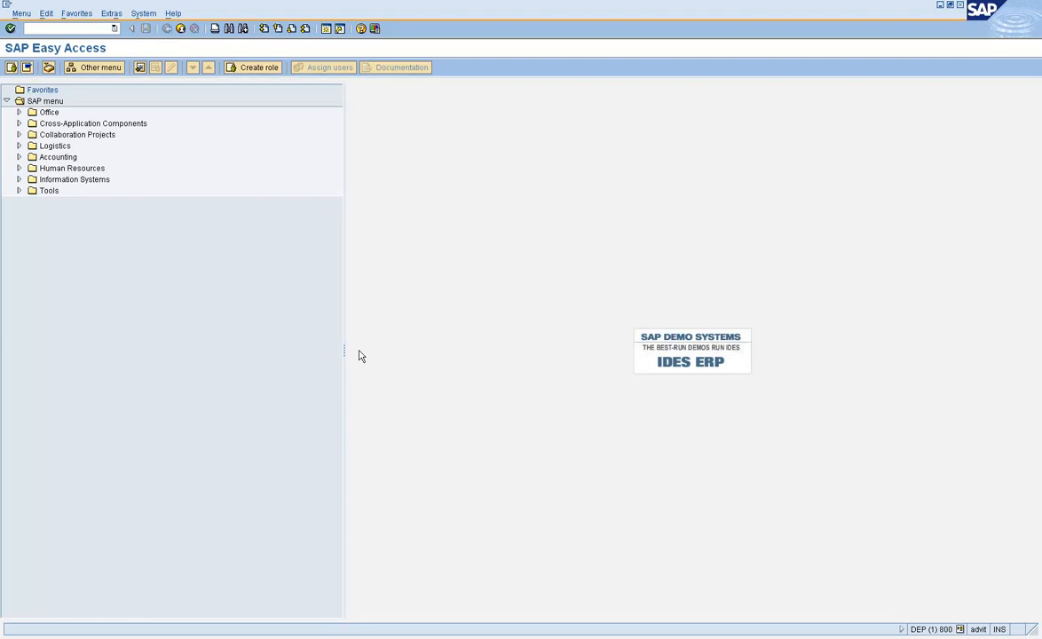
pyautogui.write('bd64')
pyautogui.press('Return')
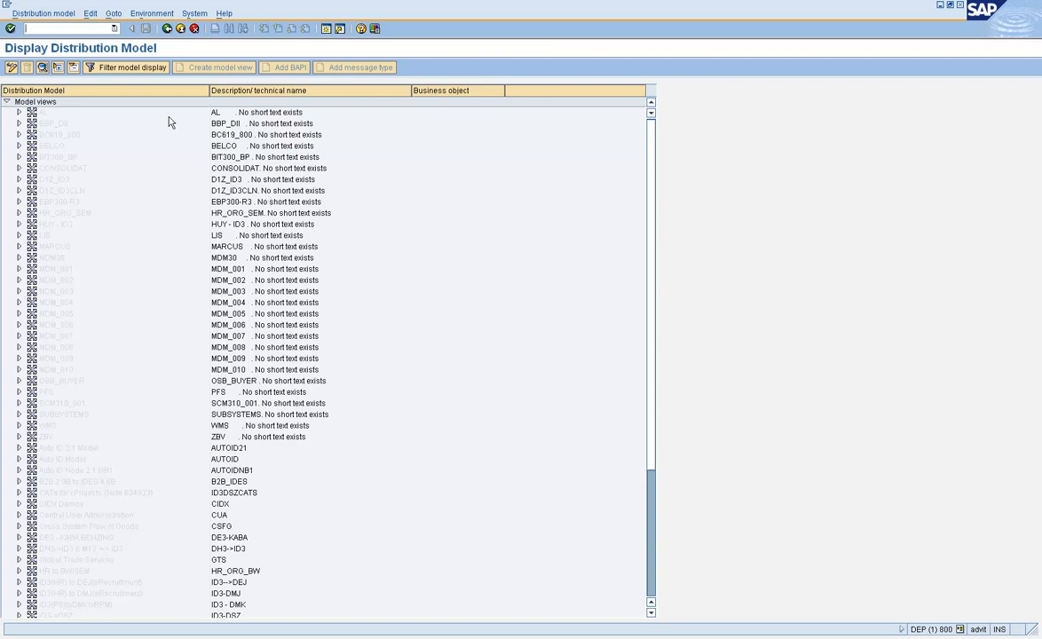
pyautogui.click(11, 69)
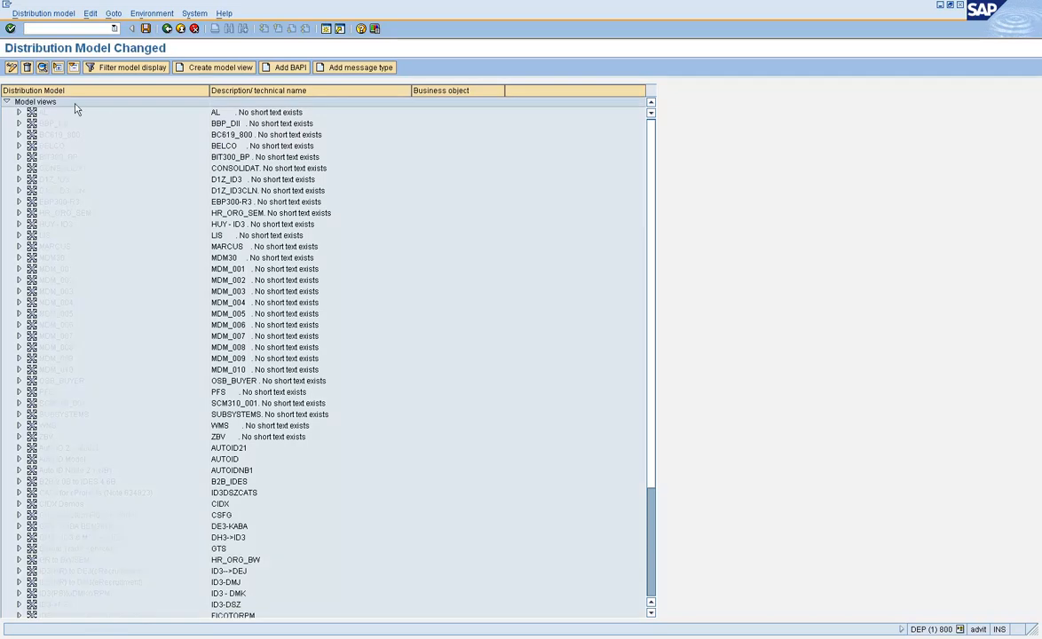
# Step: Create a model view with the short text Central User Maintainence and the technical name CUM
pyautogui.click(214, 71)
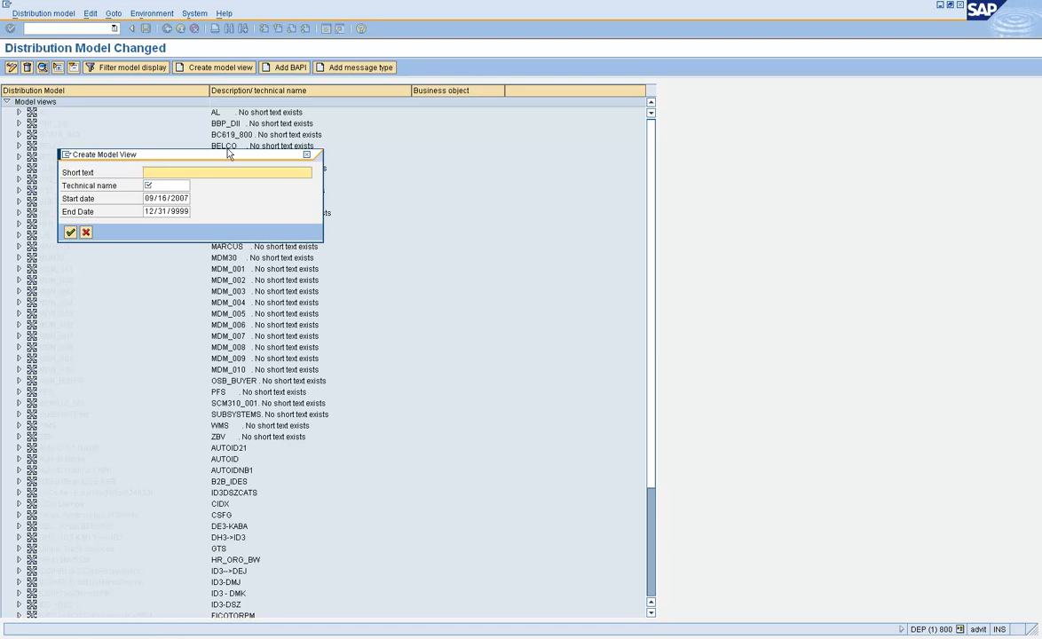
pyautogui.write('Cento')
pyautogui.press('BackSpace')
pyautogui.write('ral ')
pyautogui.write('Use')
pyautogui.write('r A')
pyautogui.write('d')
pyautogui.press('BackSpace')
pyautogui.press('BackSpace')
pyautogui.write('Main')
pyautogui.write('anac')
pyautogui.press('BackSpace')
pyautogui.press('BackSpace')
pyautogui.press('BackSpace')
pyautogui.press('BackSpace')
pyautogui.write('taince')
pyautogui.press('BackSpace')
pyautogui.press('BackSpace')
pyautogui.press('BackSpace')
pyautogui.write('en')
pyautogui.press('BackSpace')
pyautogui.press('BackSpace')
pyautogui.write('nta')
pyautogui.press('BackSpace')
pyautogui.write('ence')
pyautogui.press('Tab')
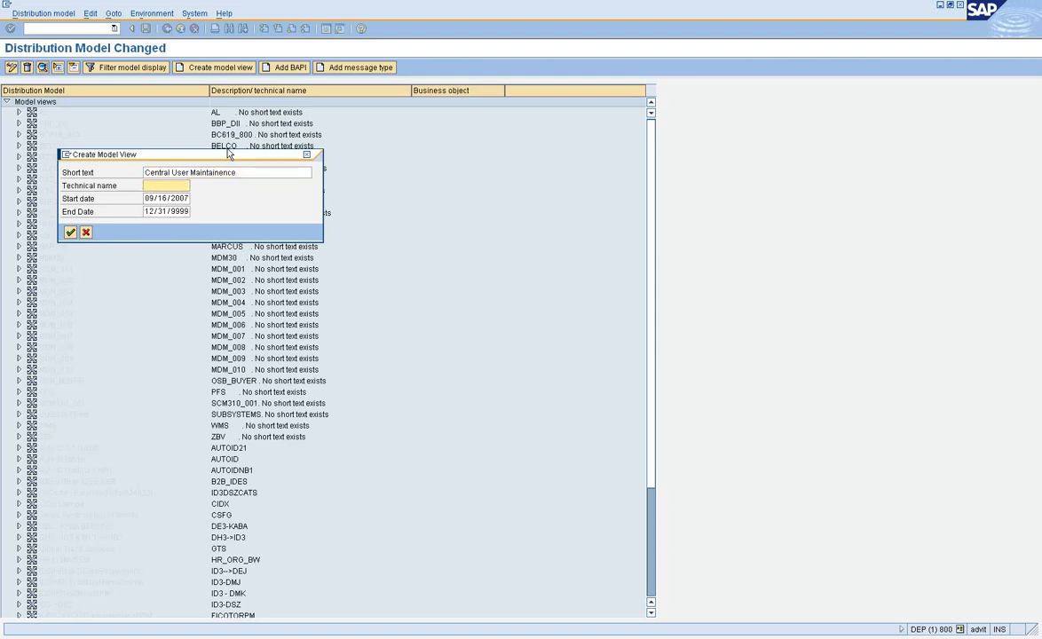
pyautogui.write('CUM')
pyautogui.click(70, 233)
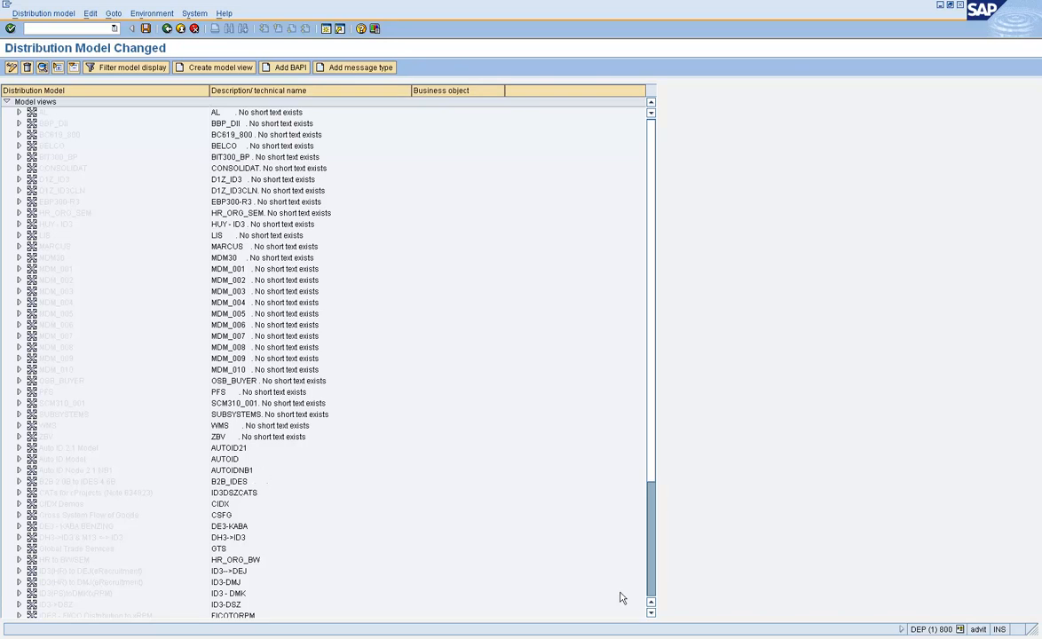
# Step: Start adding a BAPI to the Central User Maintainence model view and choose DEP800 as the sender/client
pyautogui.scroll(-5, 651, 590)
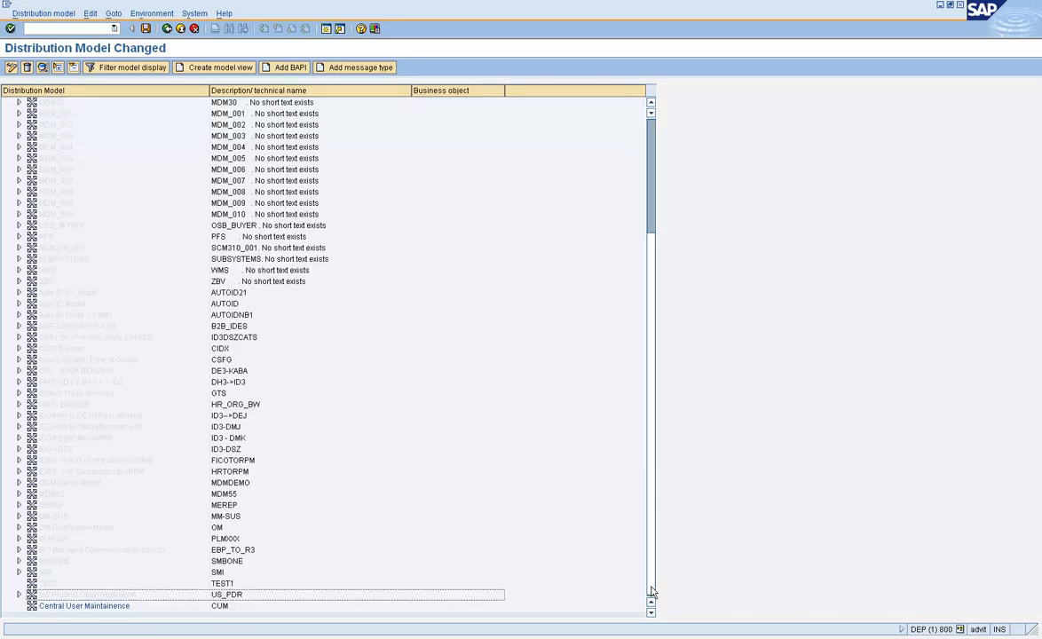
pyautogui.click(84, 595)
pyautogui.click(82, 605)
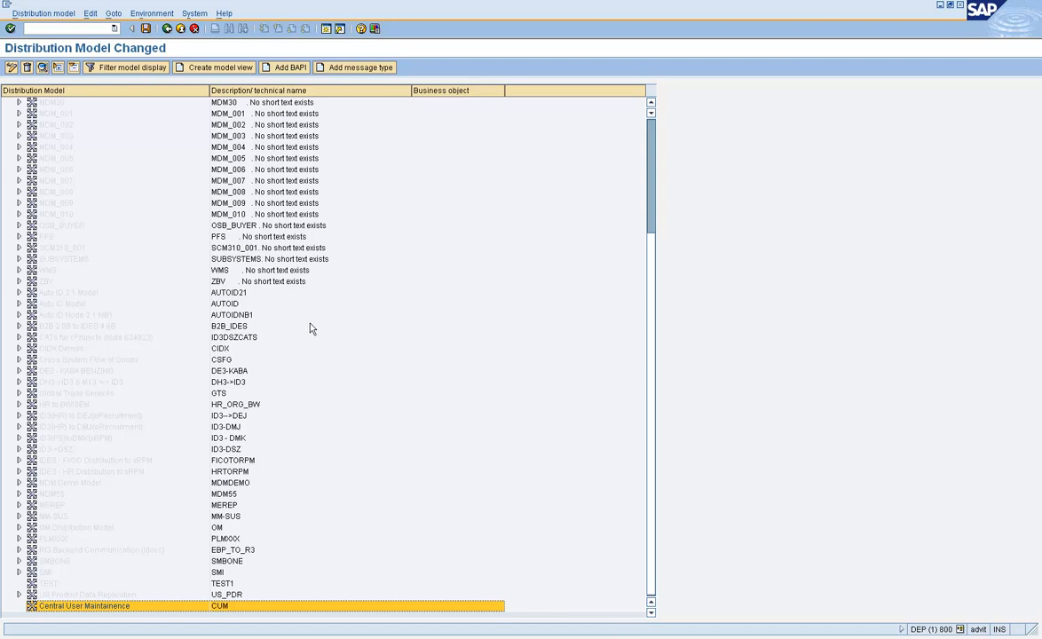
pyautogui.click(289, 70)
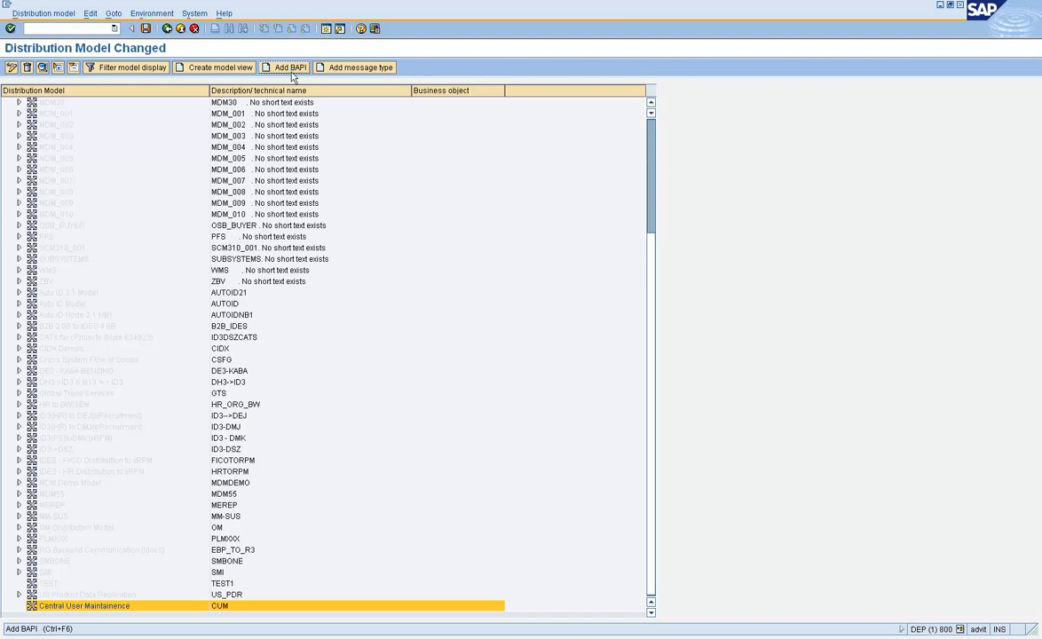
pyautogui.click(290, 70)
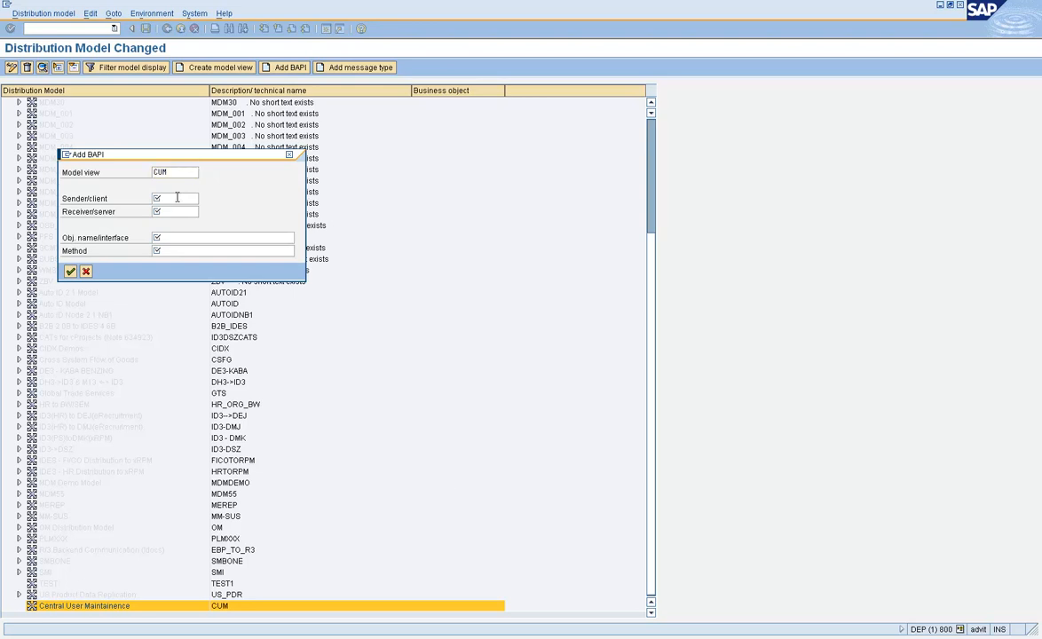
pyautogui.click(181, 199)
pyautogui.moveTo(188, 156); pyautogui.dragTo(247, 172)
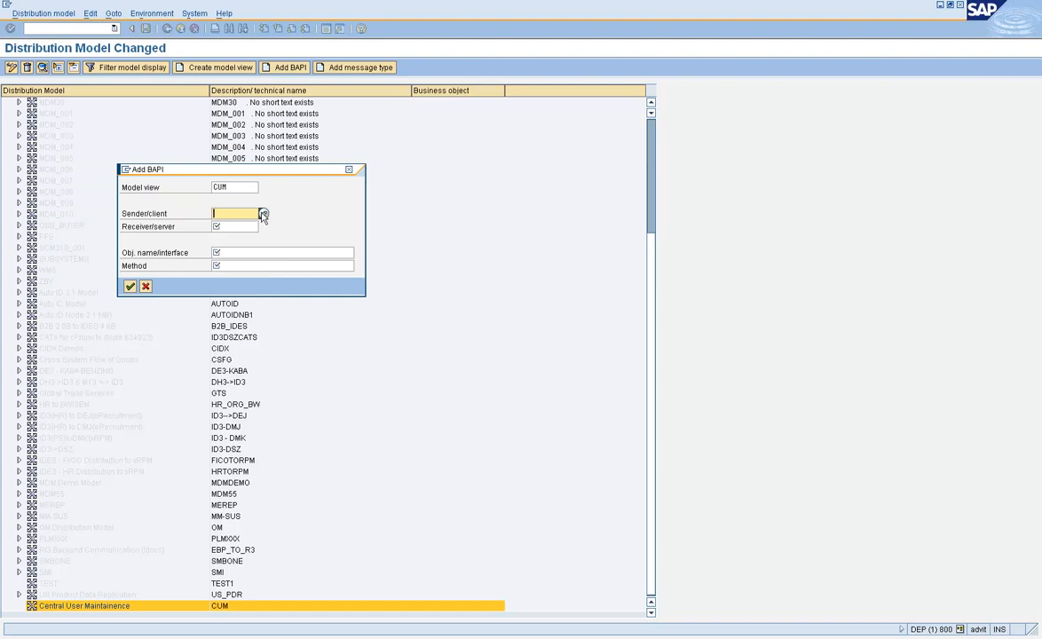
pyautogui.click(263, 214)
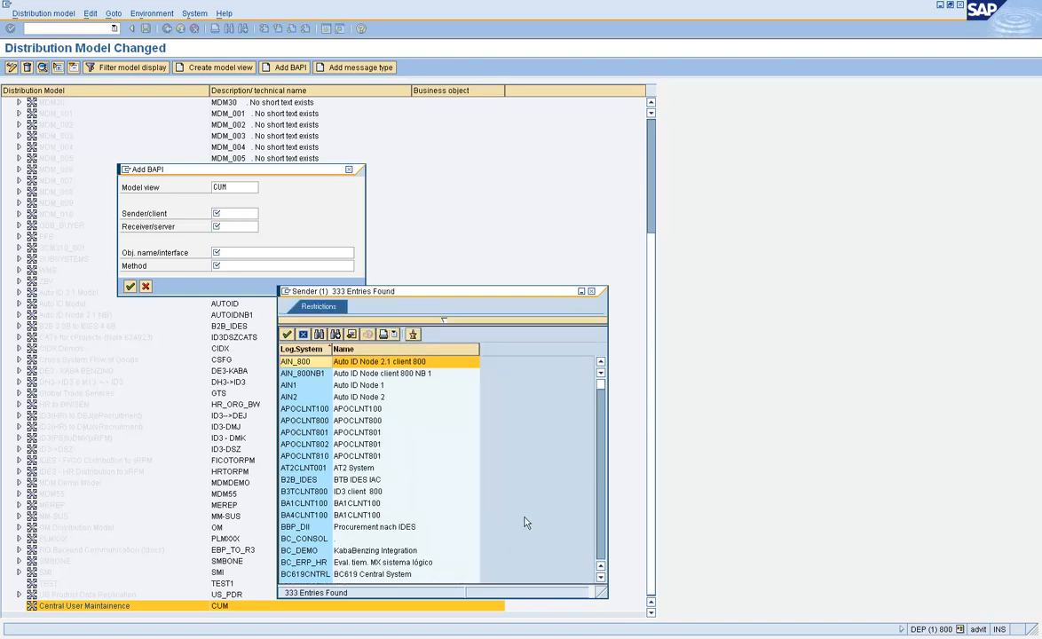
pyautogui.click(601, 548)
pyautogui.click(601, 549)
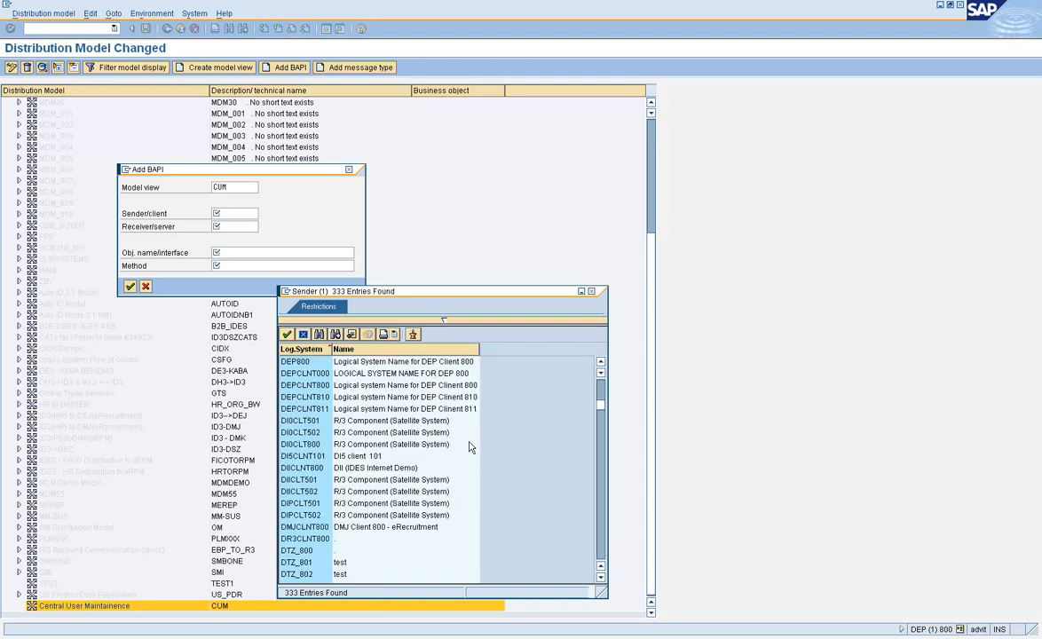
pyautogui.click(290, 333)
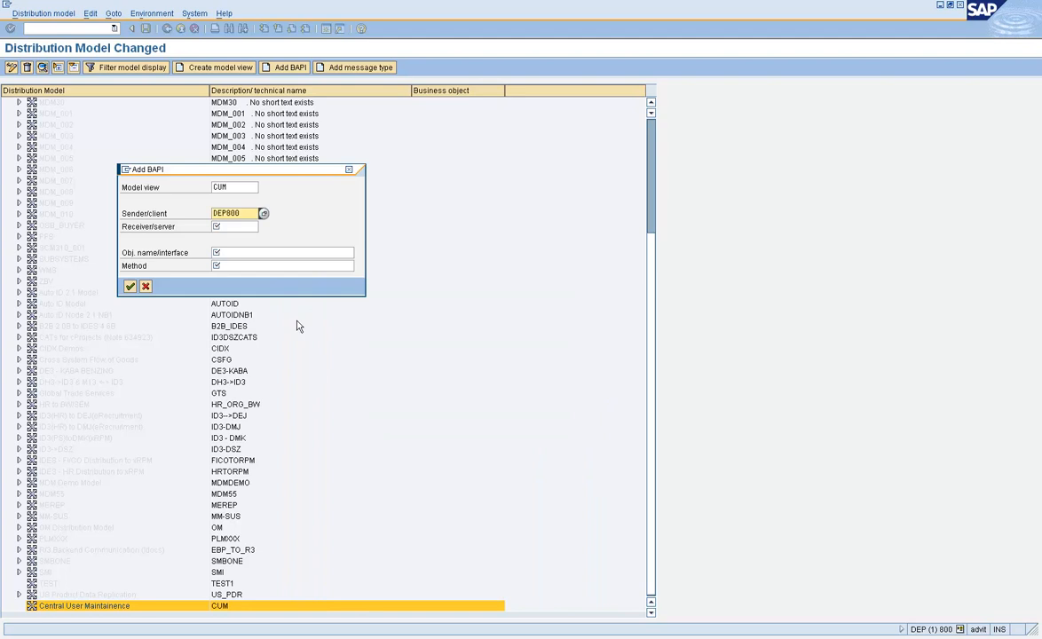
# Step: Choose BW1800 as the receiver/server of the BAPI from the list of logical systems
pyautogui.click(255, 227)
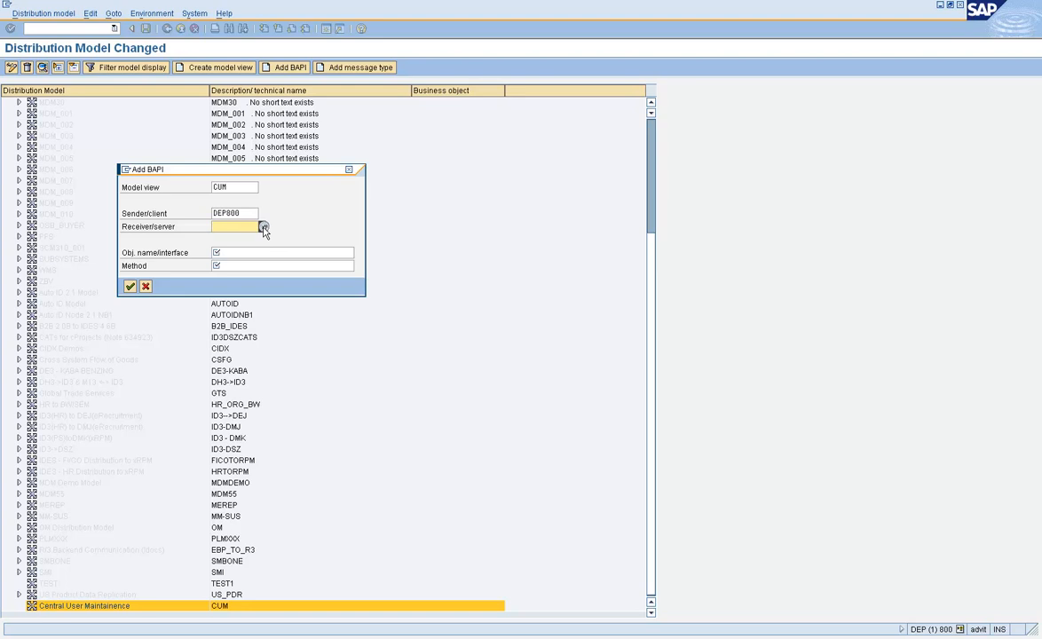
pyautogui.click(264, 228)
pyautogui.click(264, 228)
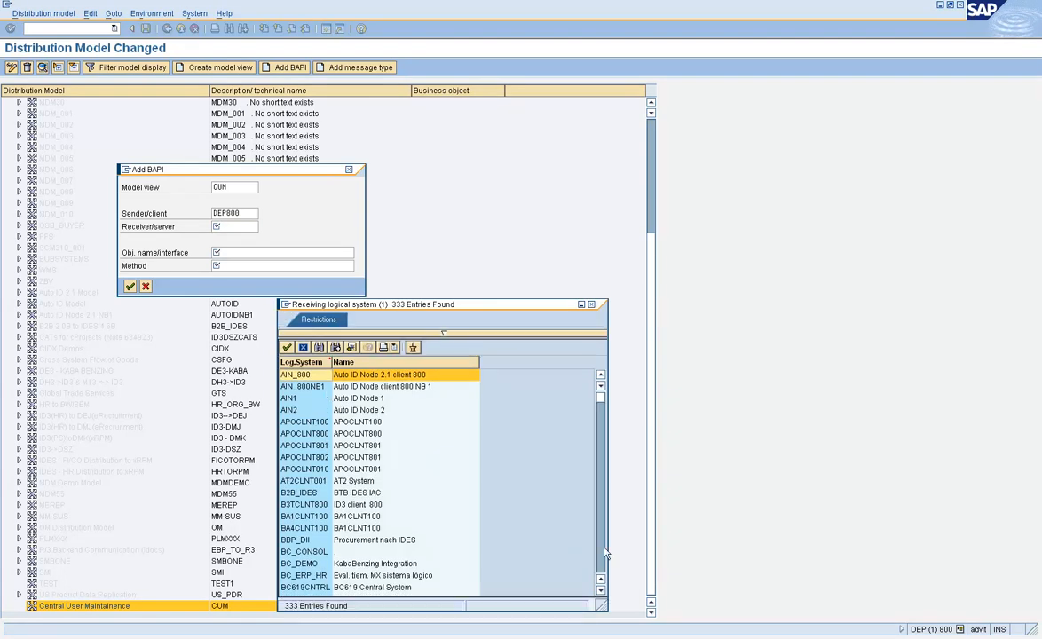
pyautogui.scroll(-6, 328, 442)
pyautogui.doubleClick(315, 445)
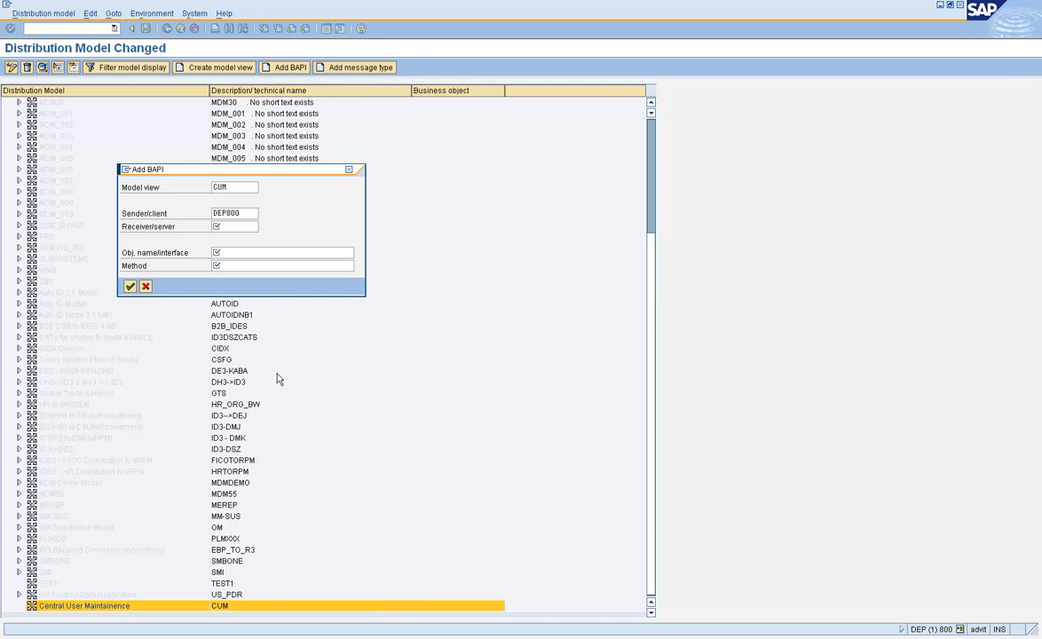
pyautogui.click(246, 252)
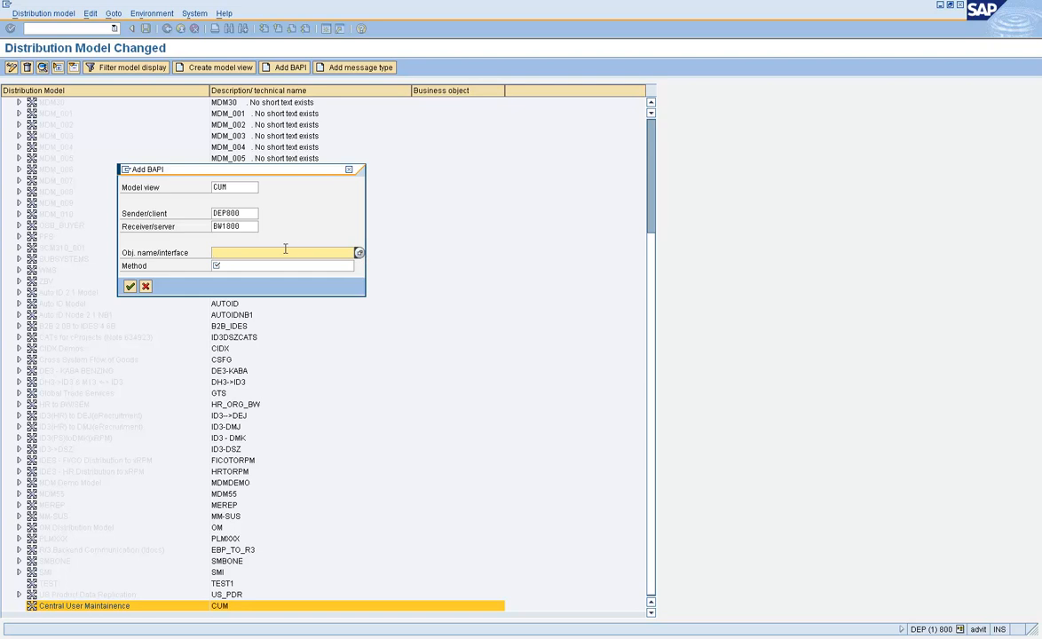
pyautogui.click(359, 254)
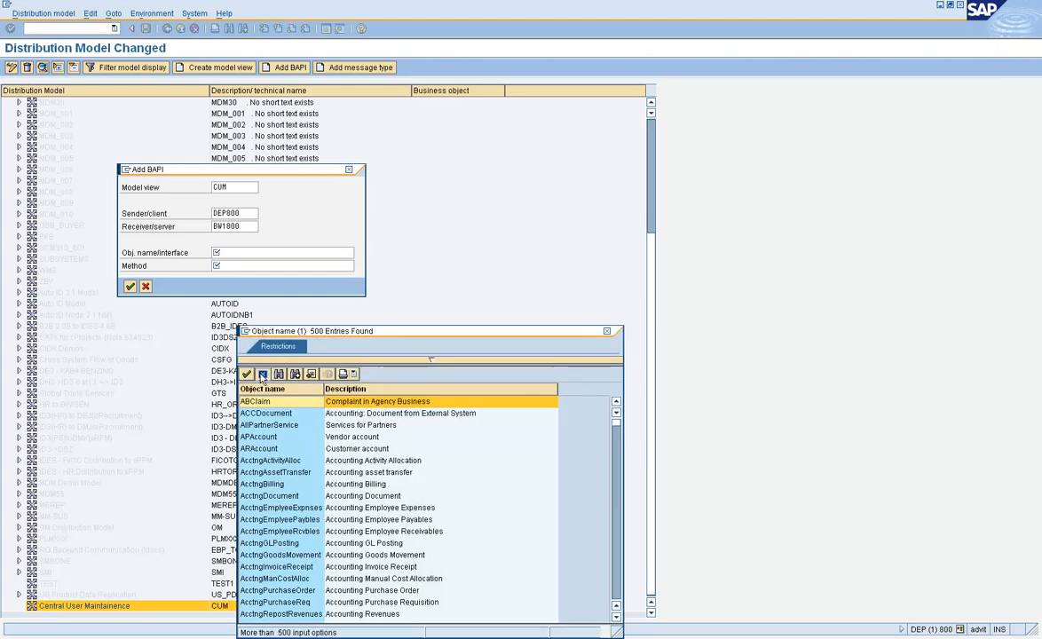
pyautogui.click(264, 375)
# Step: Search the object names for User* and choose USER (R/3 System user) as the BAPI's object
pyautogui.click(243, 253)
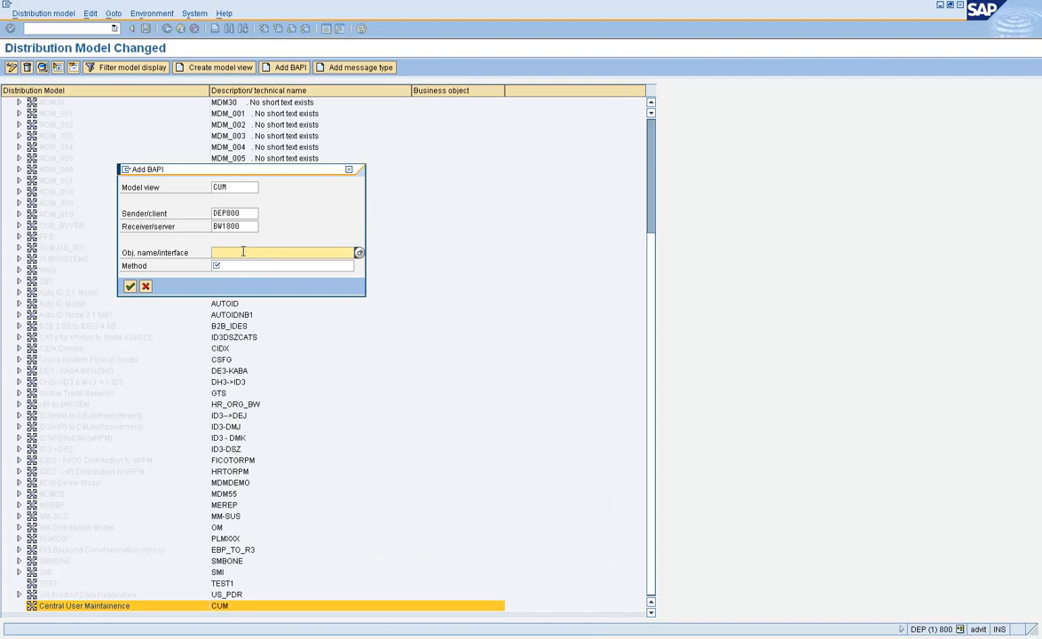
pyautogui.write('User*')
pyautogui.press('F4')
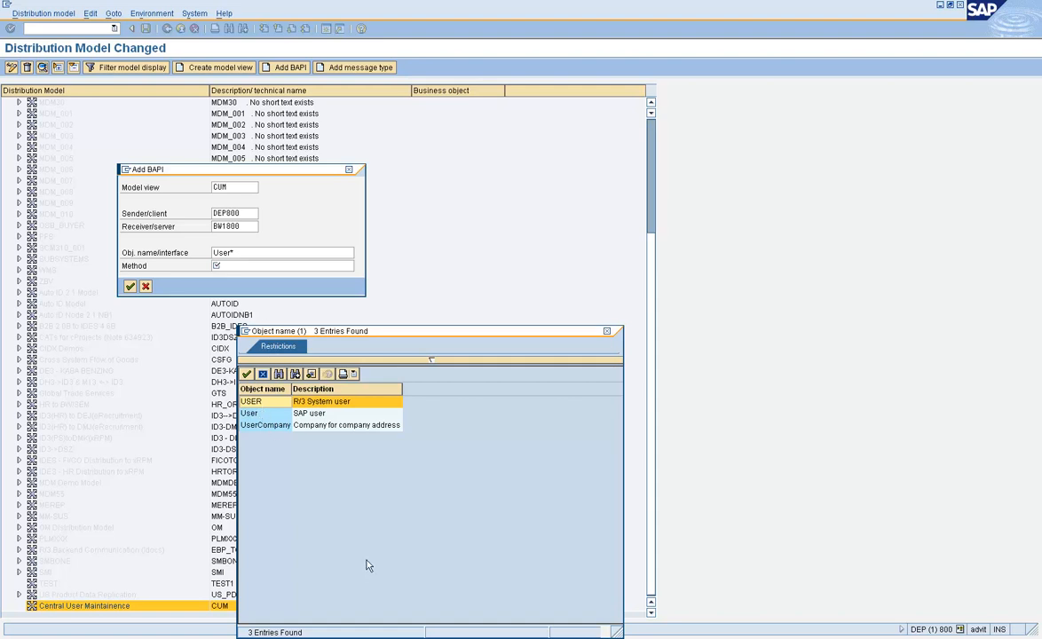
pyautogui.moveTo(475, 331); pyautogui.dragTo(462, 235)
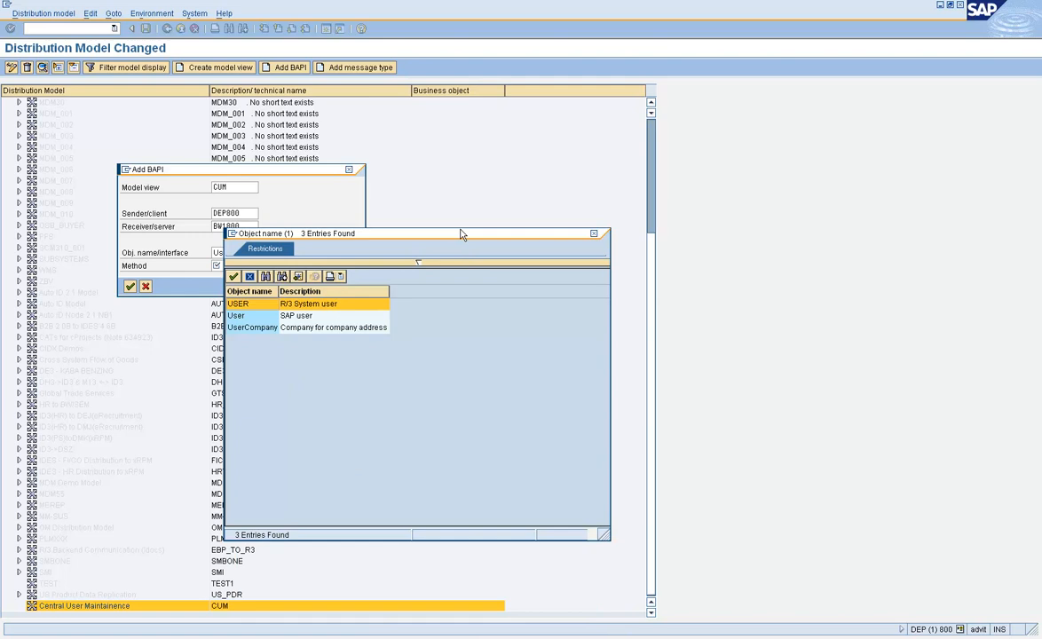
pyautogui.doubleClick(249, 310)
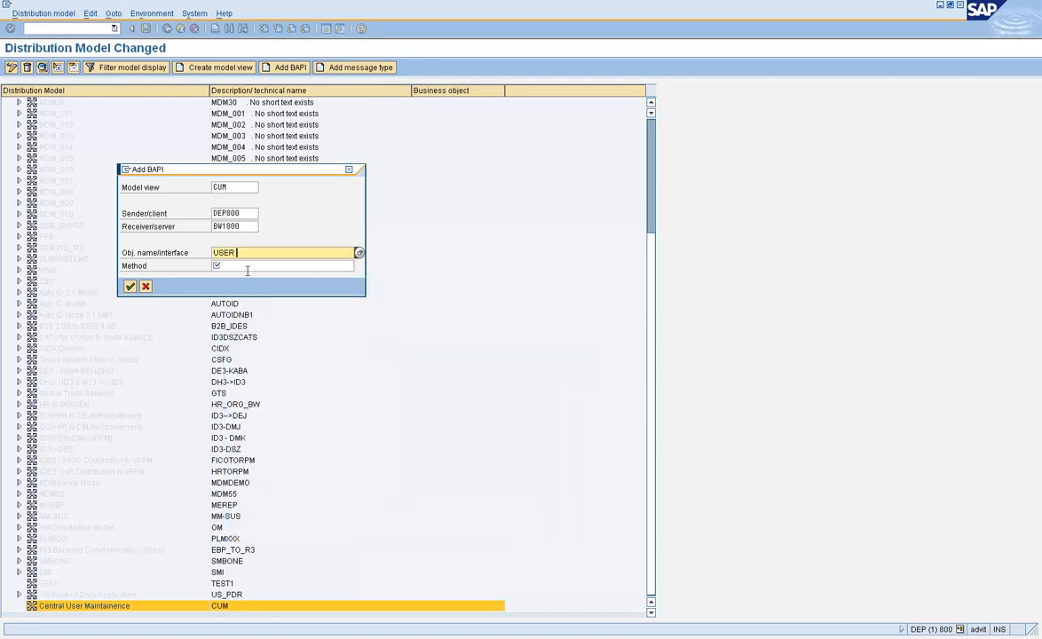
# Step: Choose Clone as the method, confirm the BAPI and expand the Central User Maintainence view to its receiver system
pyautogui.click(247, 265)
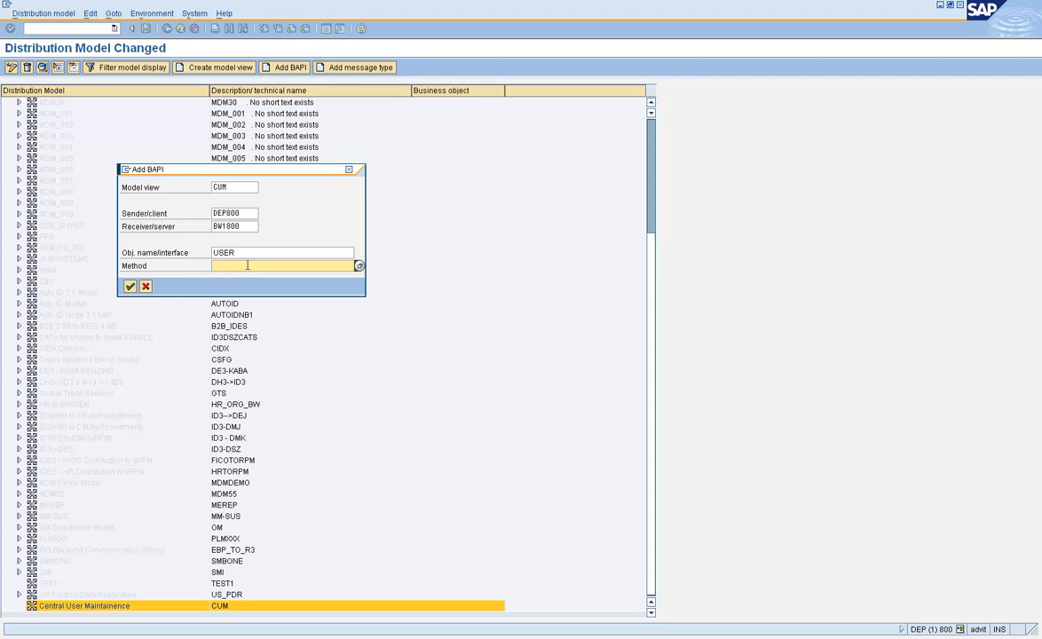
pyautogui.click(360, 266)
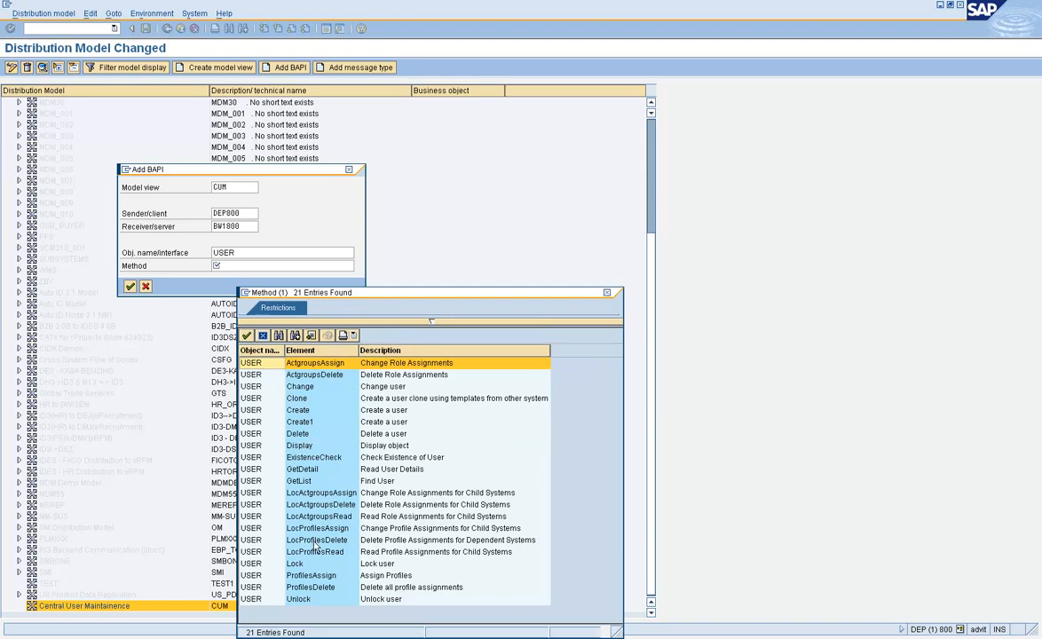
pyautogui.click(298, 404)
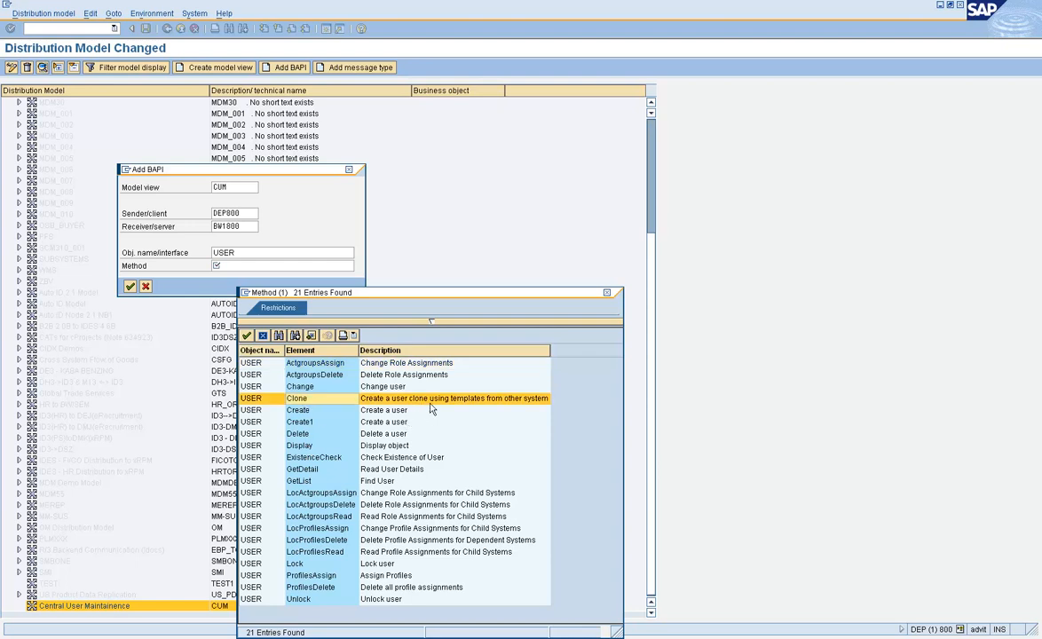
pyautogui.doubleClick(298, 398)
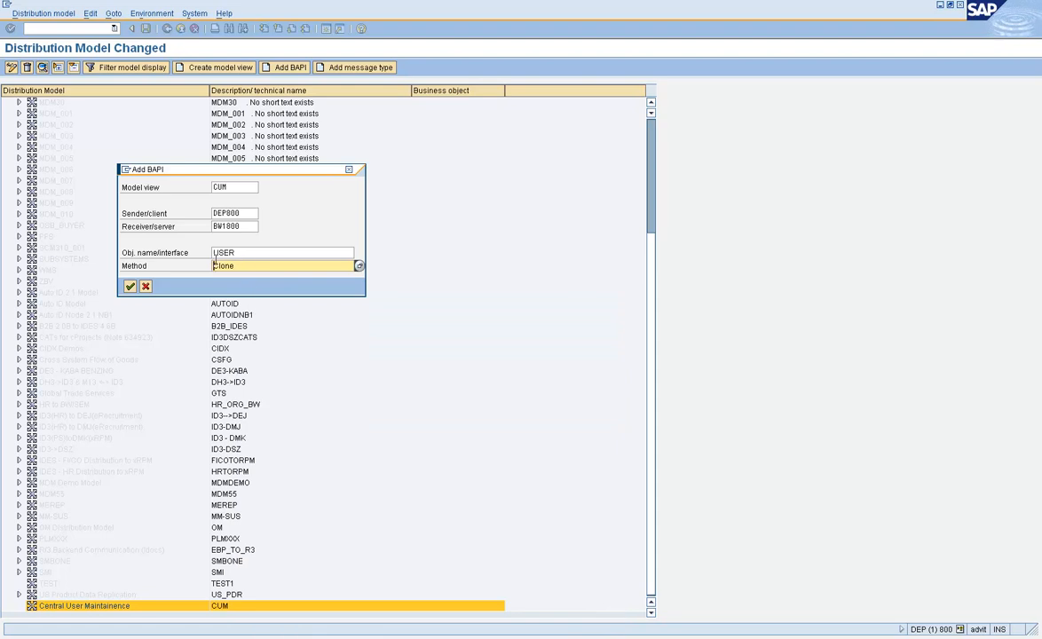
pyautogui.moveTo(214, 265); pyautogui.dragTo(257, 291)
pyautogui.moveTo(217, 267); pyautogui.dragTo(252, 280)
pyautogui.click(131, 287)
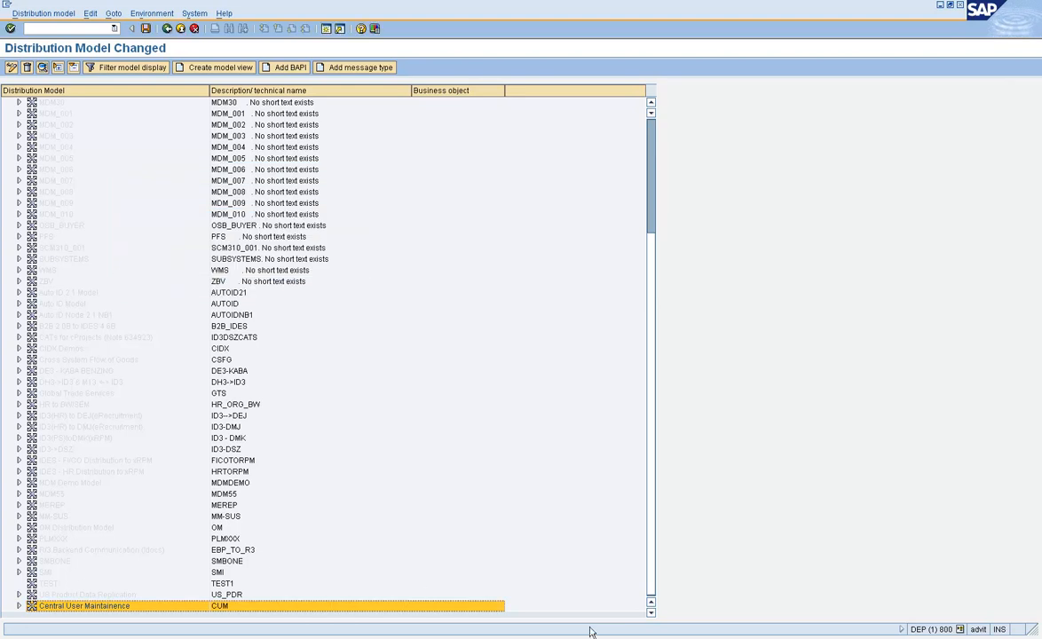
pyautogui.click(19, 607)
pyautogui.click(32, 607)
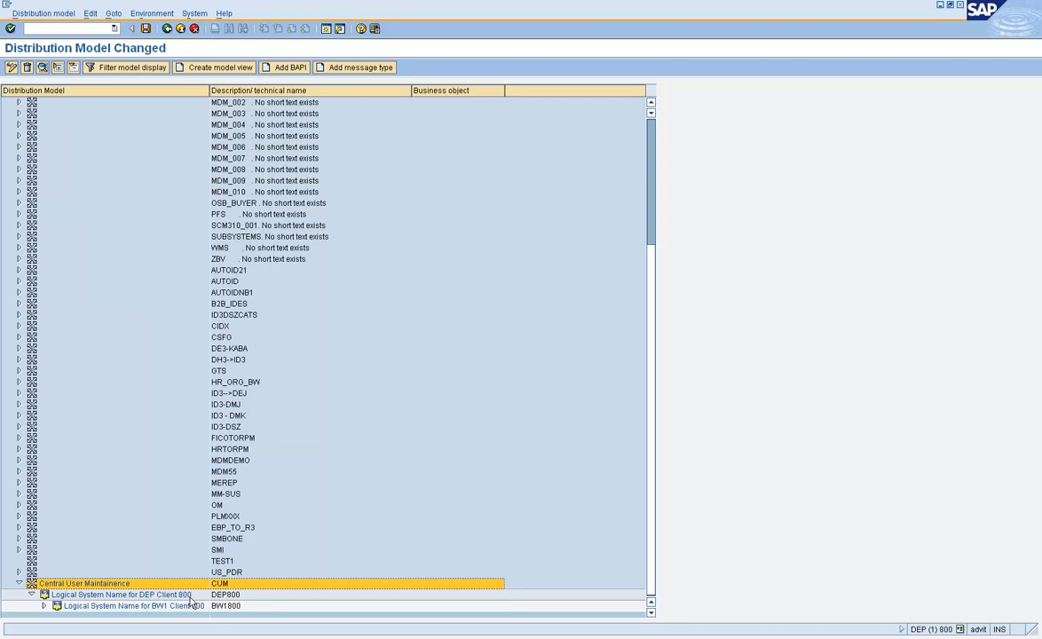
# Step: Start a second BAPI in model view CUM with sender/client DEP800 and receiver/server BW1800
pyautogui.click(276, 70)
pyautogui.click(173, 199)
pyautogui.press('Down')
pyautogui.press('Return')
pyautogui.press('Tab')
pyautogui.press('Down')
pyautogui.press('Return')
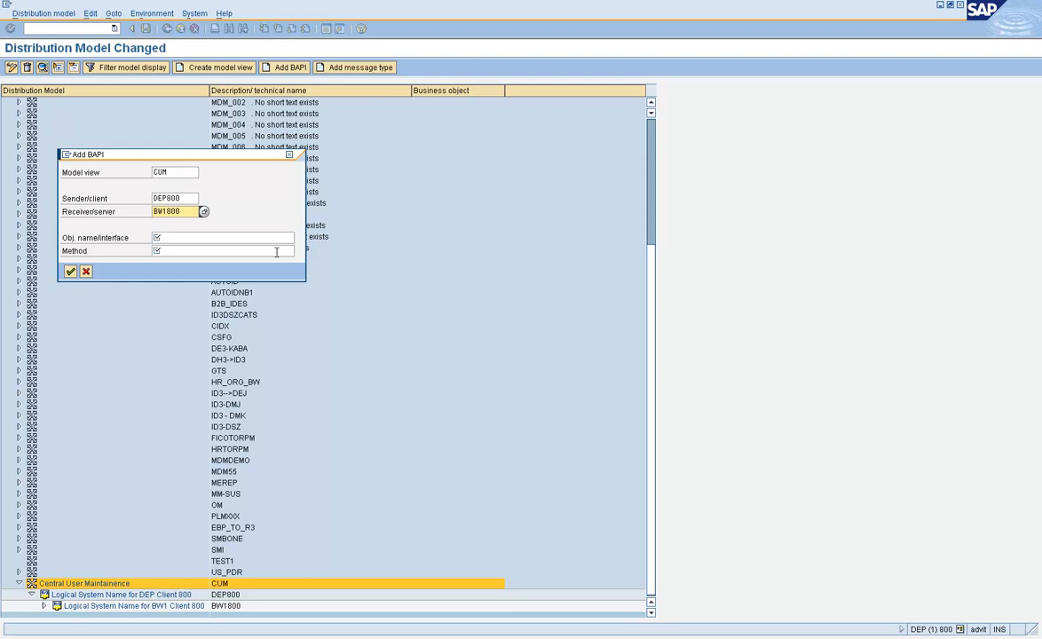
pyautogui.click(189, 198)
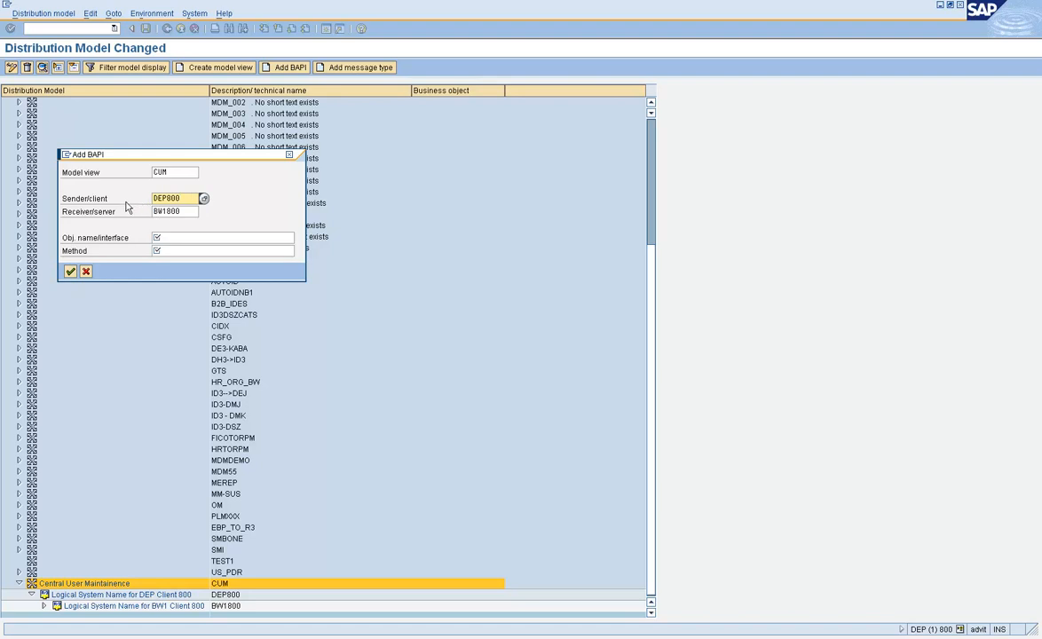
pyautogui.click(187, 211)
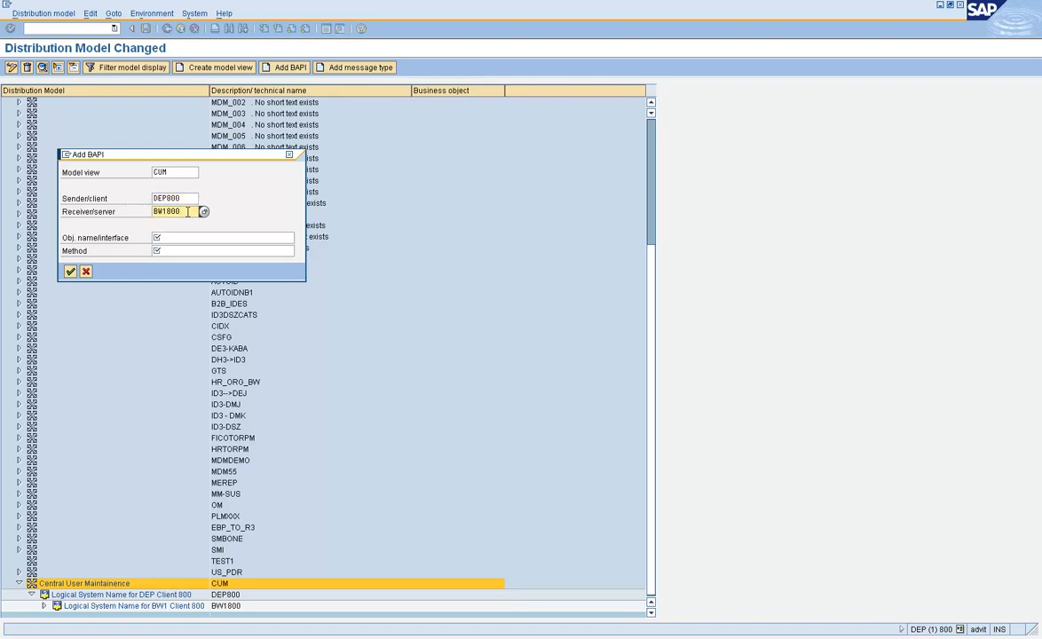
pyautogui.moveTo(187, 211); pyautogui.dragTo(122, 198)
# Step: Search the object names for User* and choose UserCompany (Company for company address) as the second BAPI's object
pyautogui.click(170, 237)
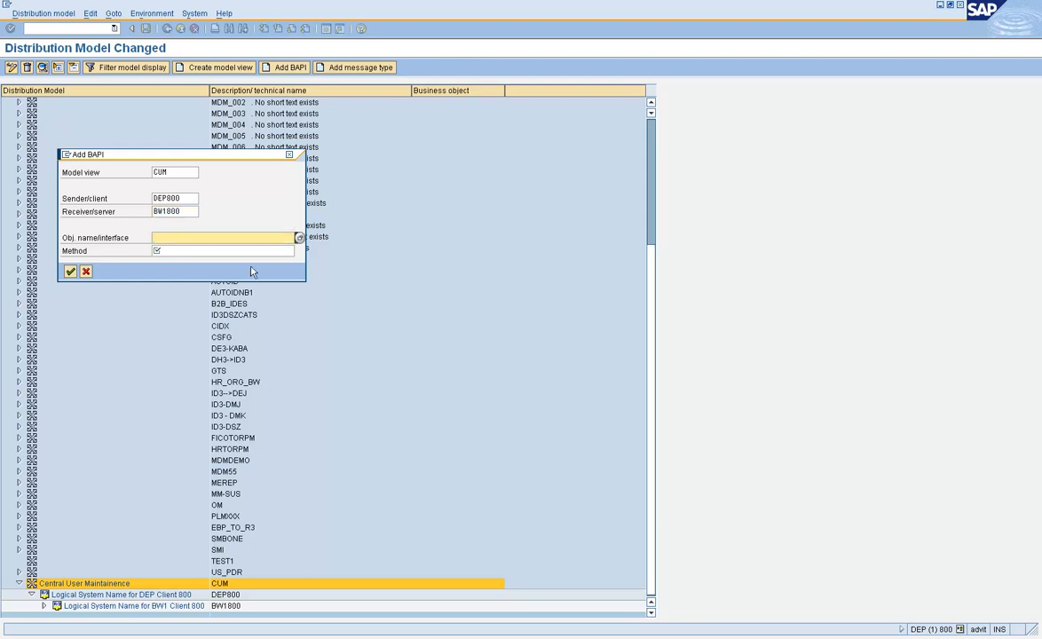
pyautogui.press('Down')
pyautogui.press('Down')
pyautogui.press('Return')
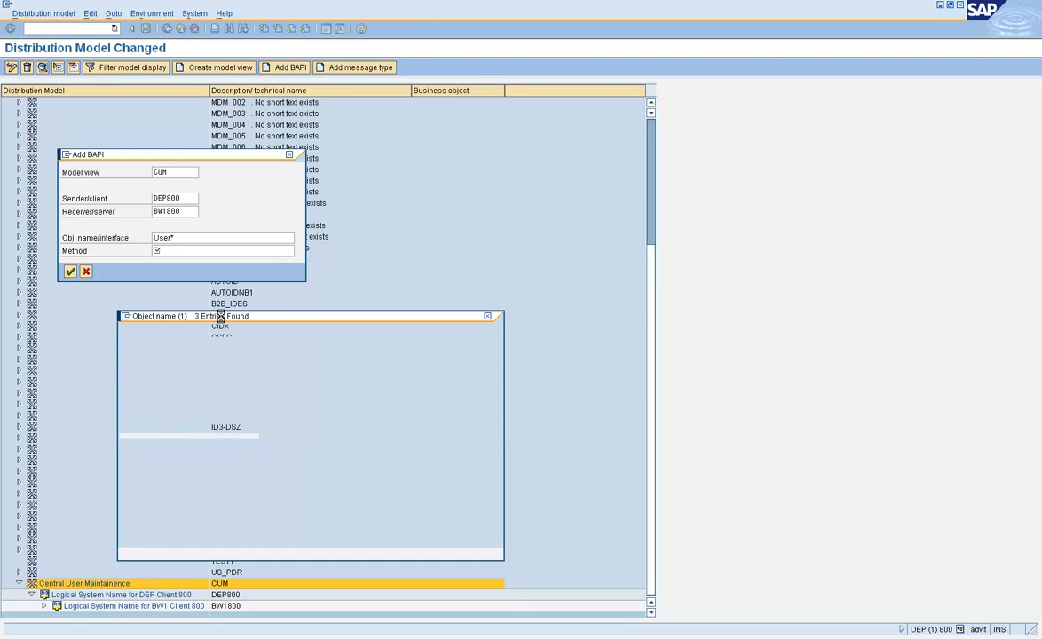
pyautogui.moveTo(222, 311); pyautogui.dragTo(497, 92)
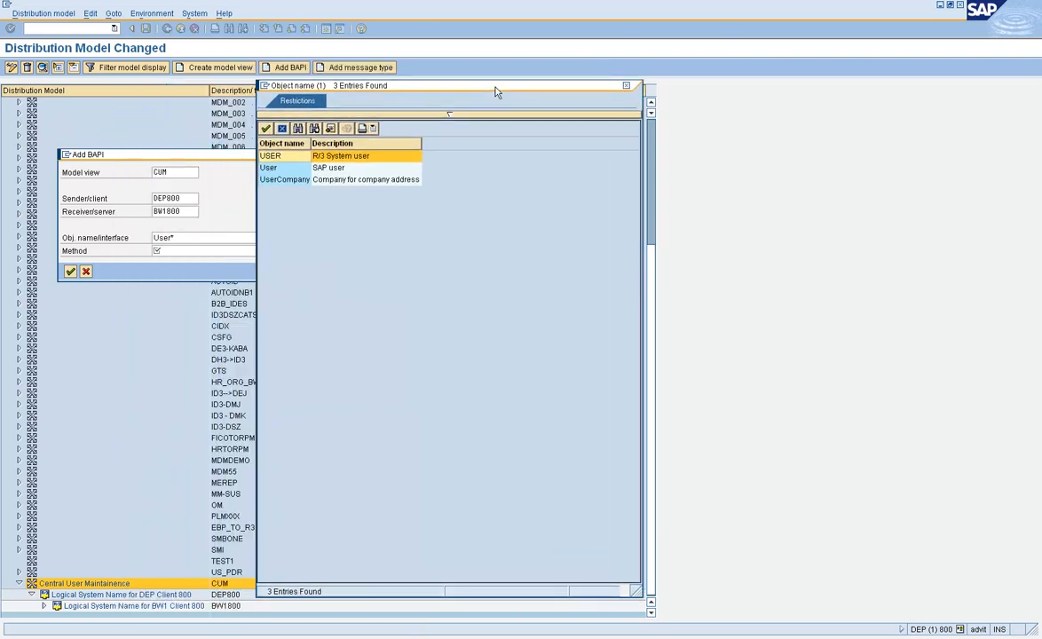
pyautogui.click(292, 180)
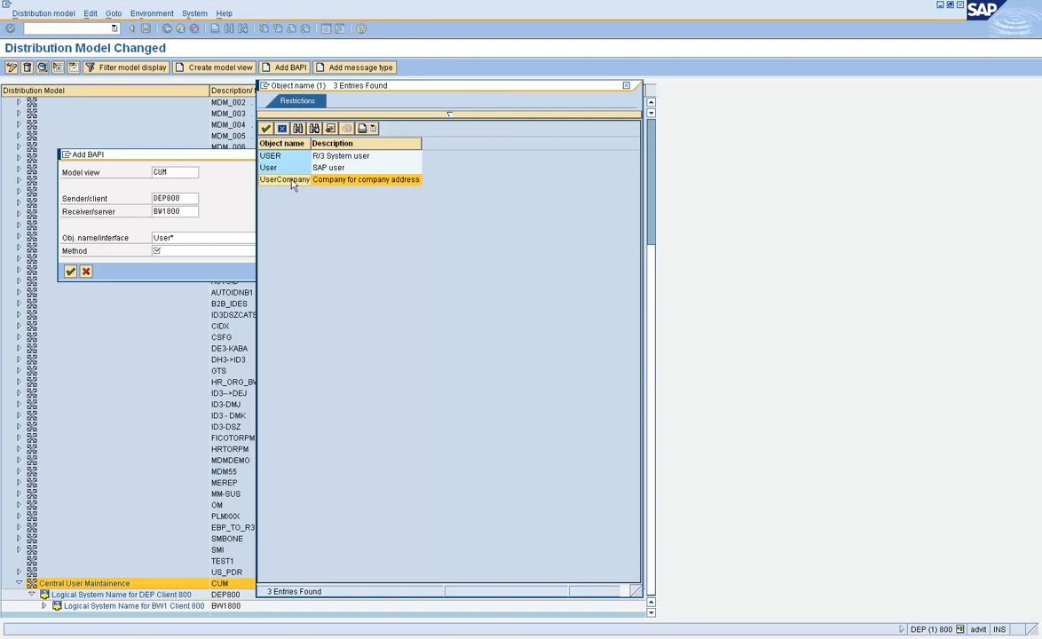
pyautogui.doubleClick(292, 181)
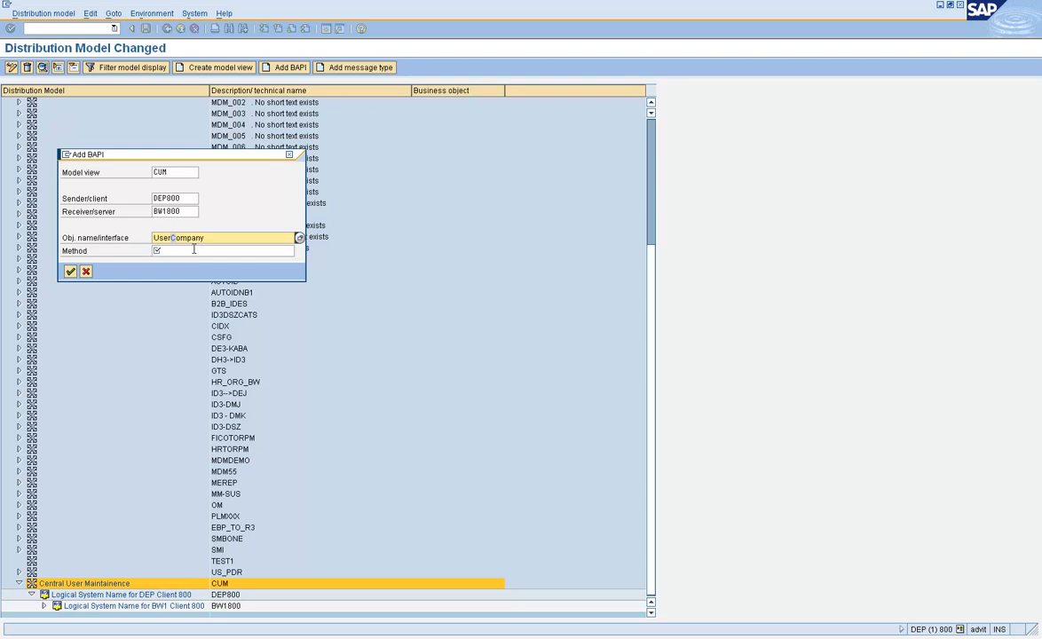
# Step: Choose Clone as the UserCompany method, confirm the BAPI and expand the BW1 Client 800 receiver system in the CUM view
pyautogui.click(195, 251)
pyautogui.click(300, 252)
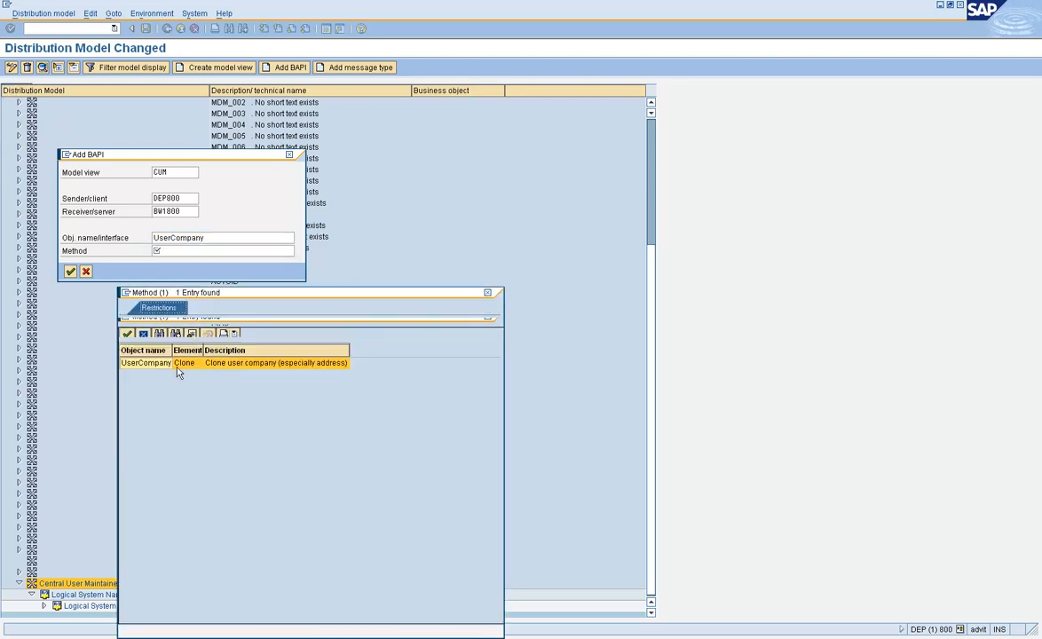
pyautogui.doubleClick(176, 371)
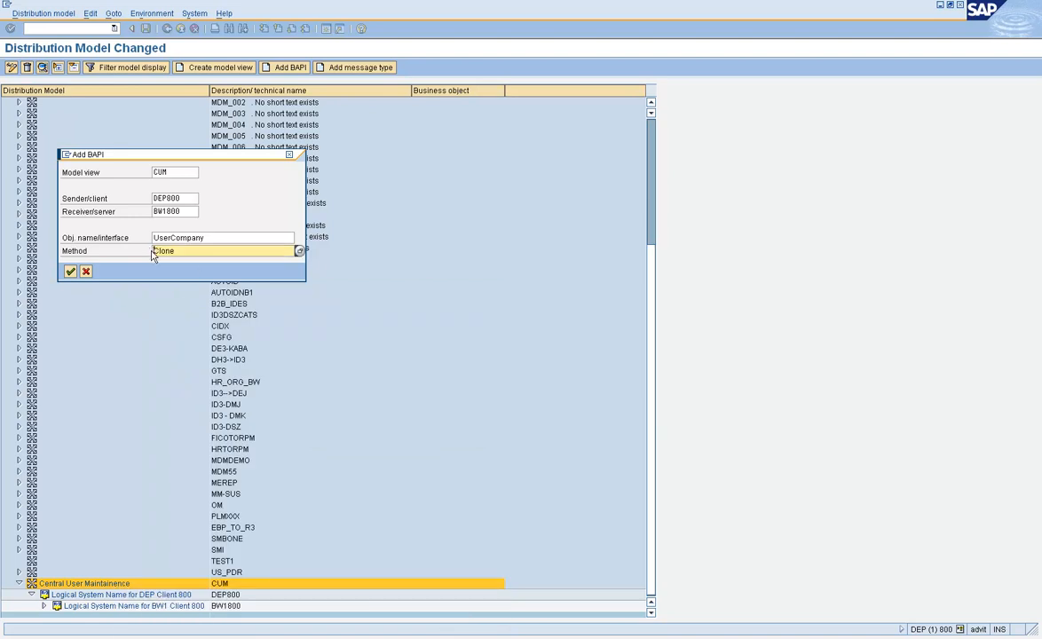
pyautogui.click(70, 272)
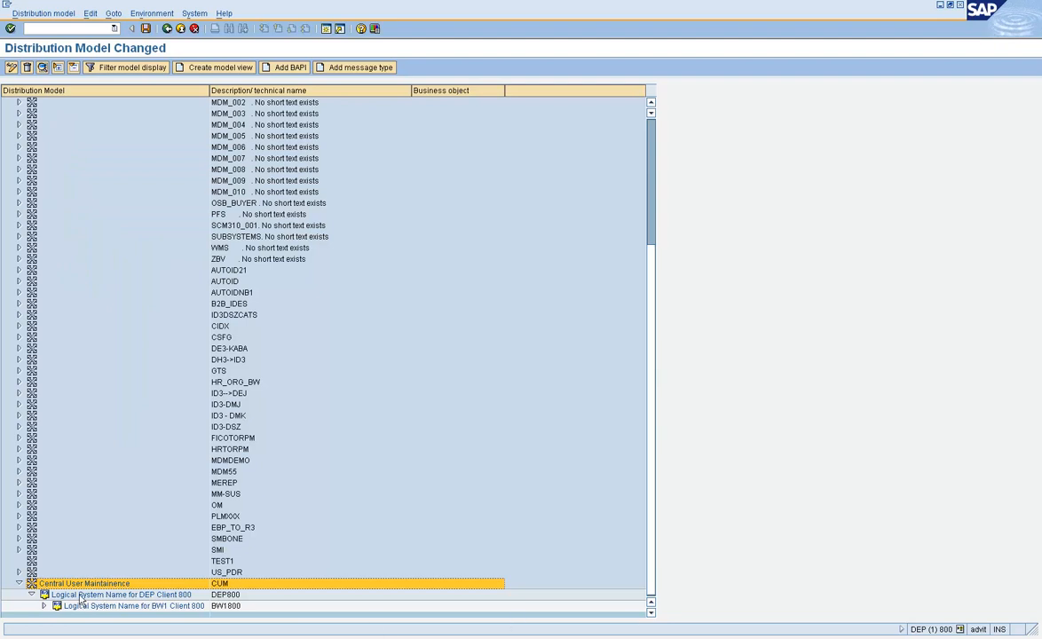
pyautogui.click(43, 605)
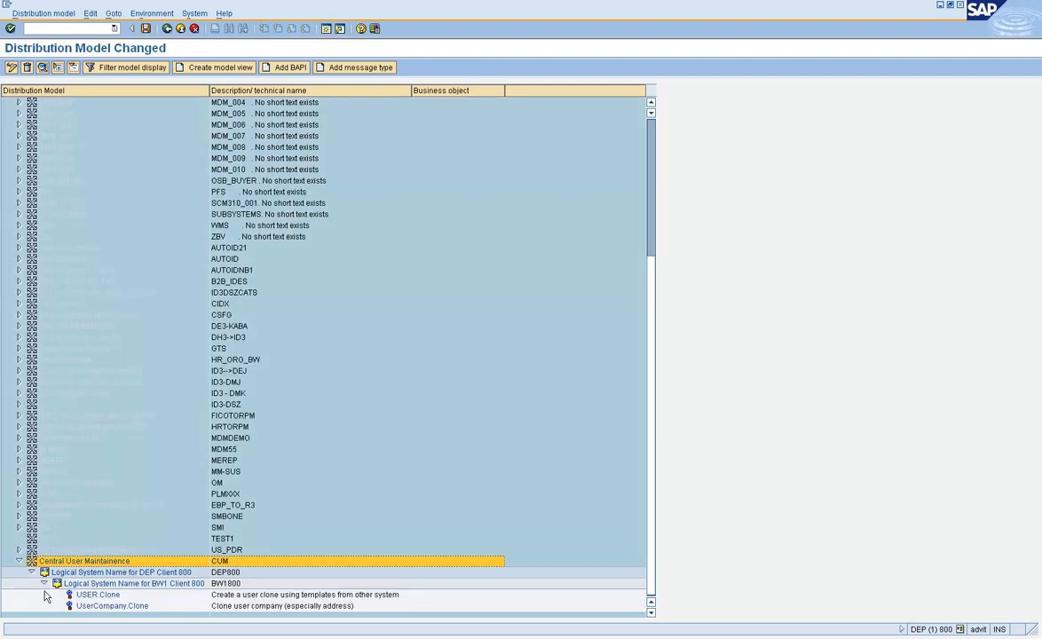
pyautogui.click(115, 608)
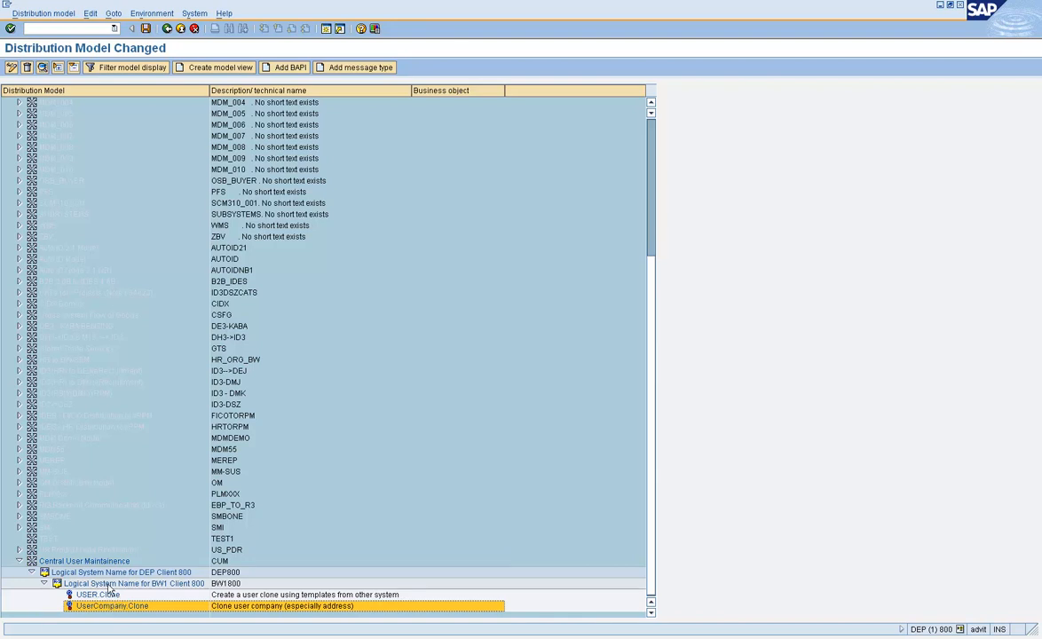
pyautogui.click(109, 585)
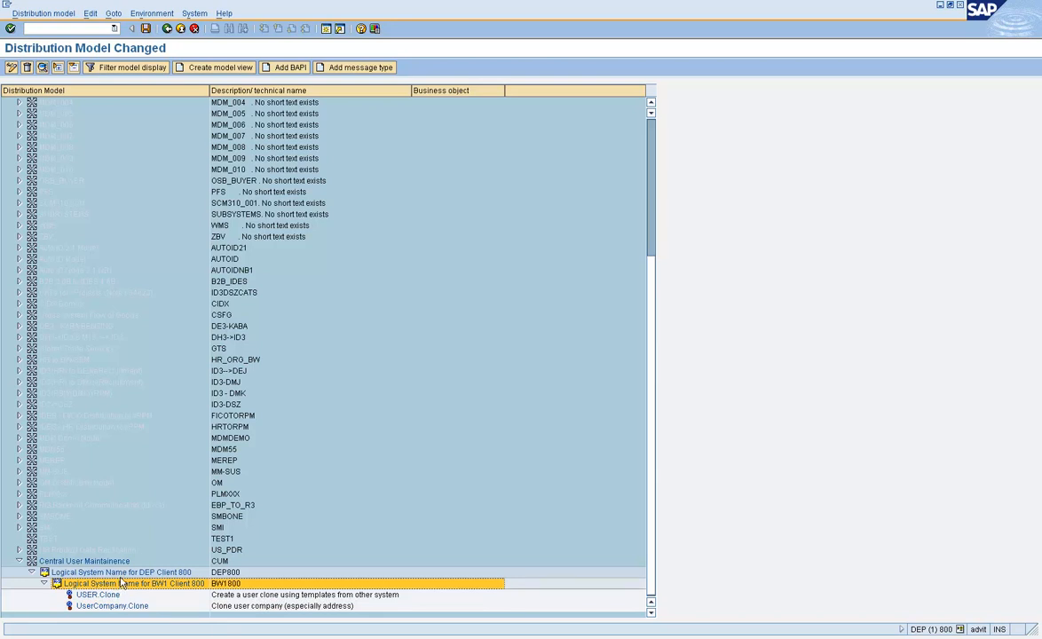
pyautogui.click(121, 575)
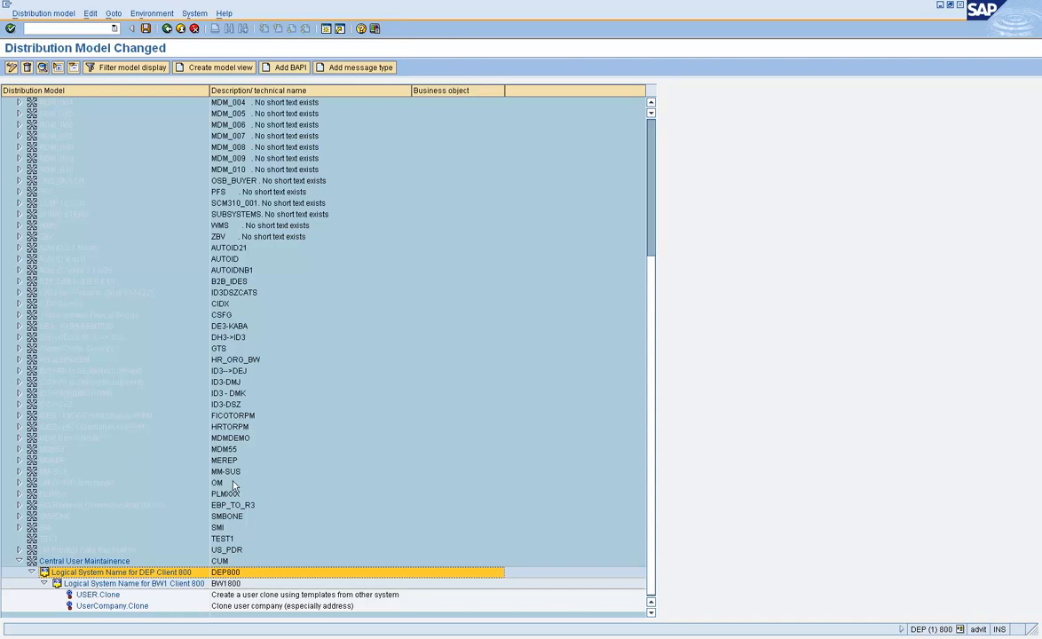
pyautogui.click(285, 67)
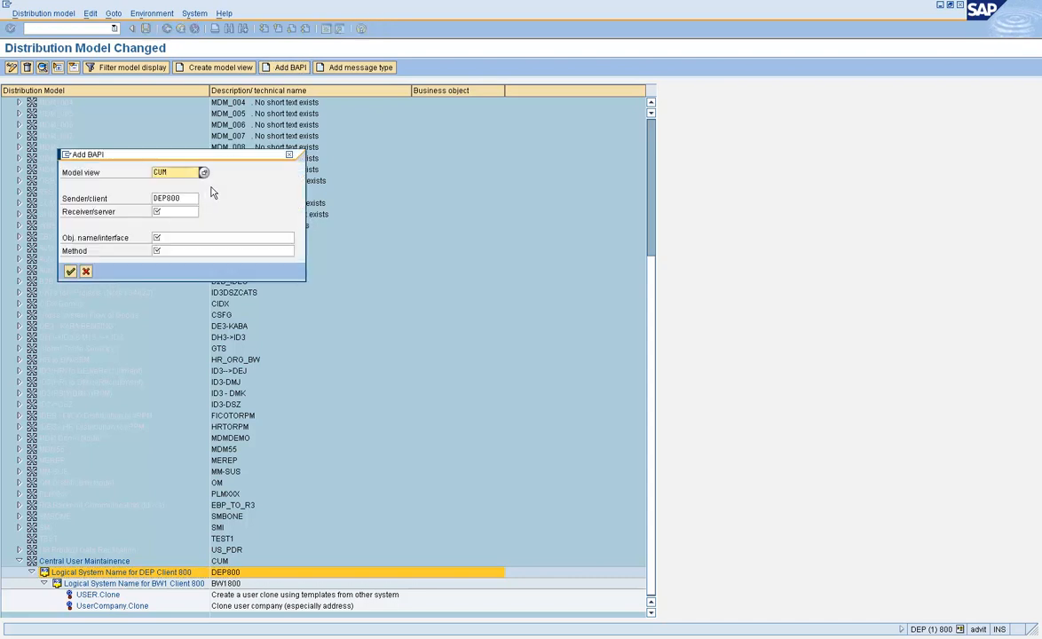
pyautogui.click(181, 212)
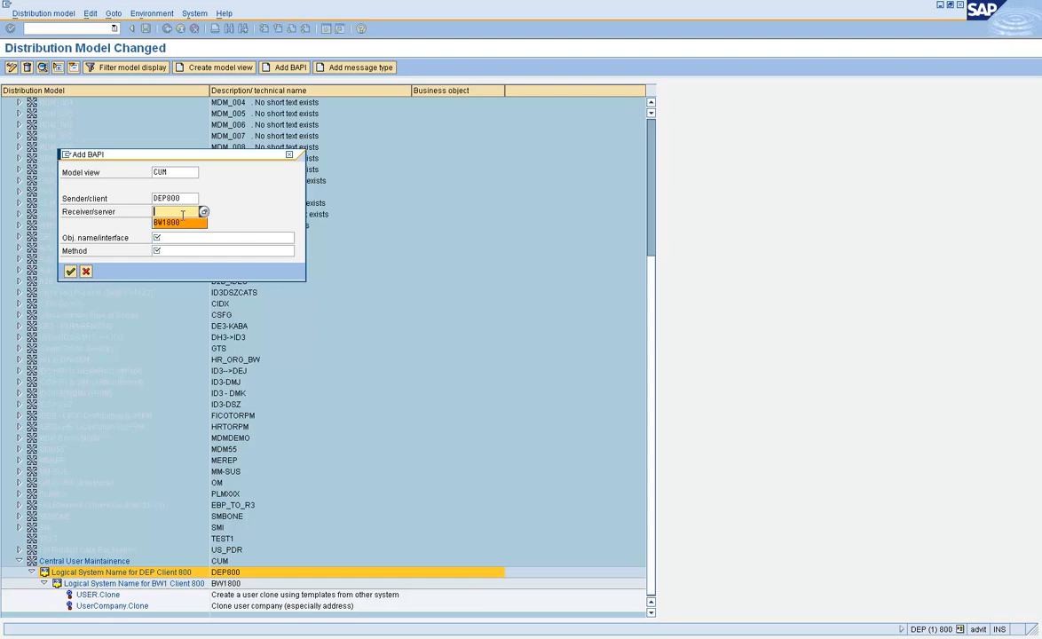
pyautogui.write('BW2800')
pyautogui.click(85, 270)
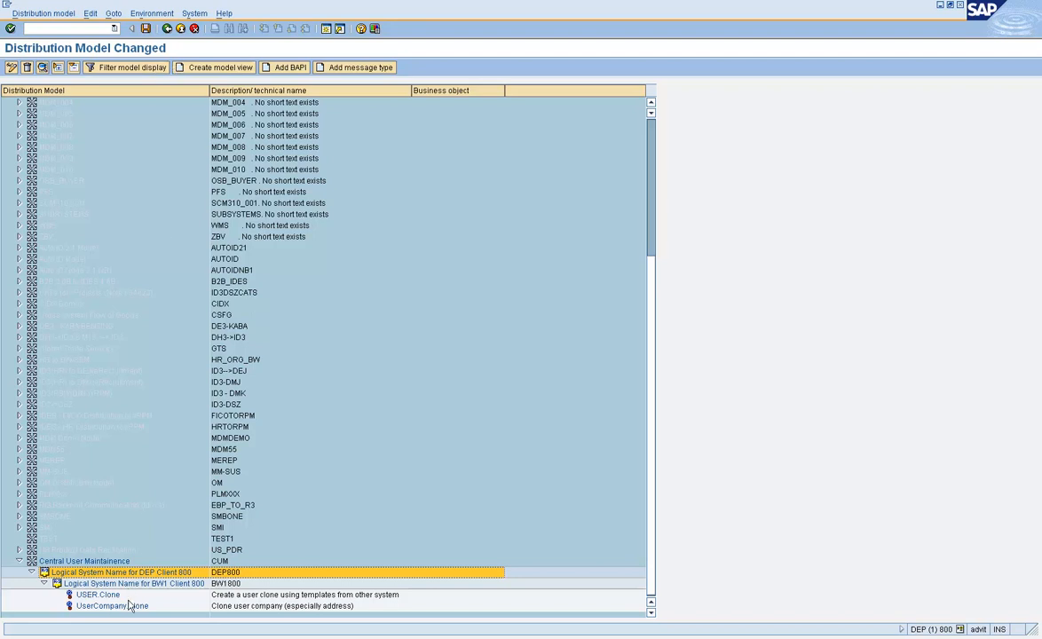
# Step: Save the distribution model and open the generation of partner profiles for model view CUM
pyautogui.click(146, 28)
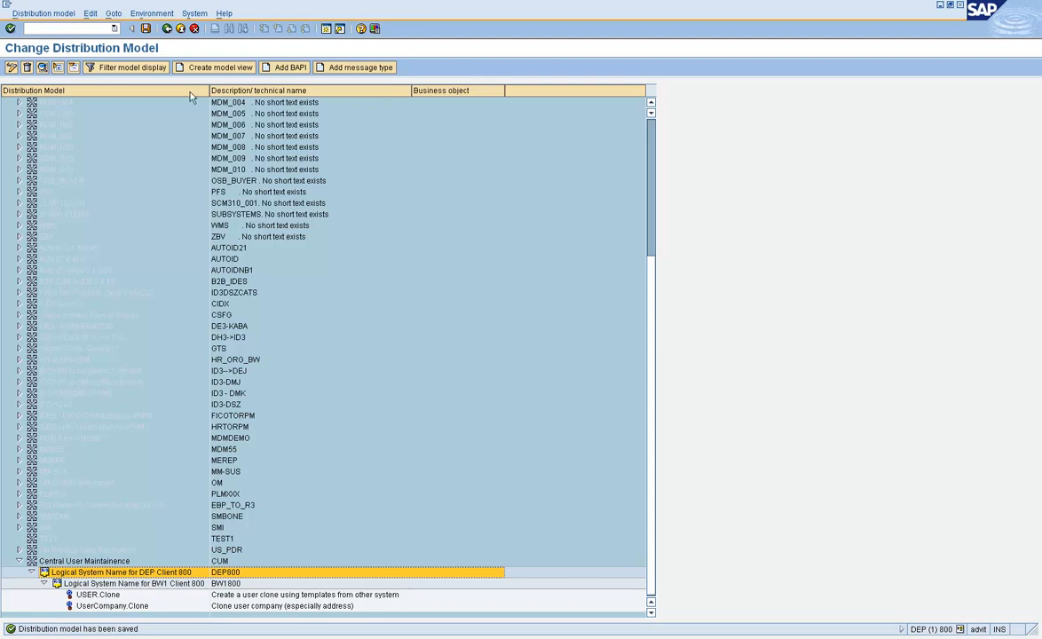
pyautogui.click(155, 14)
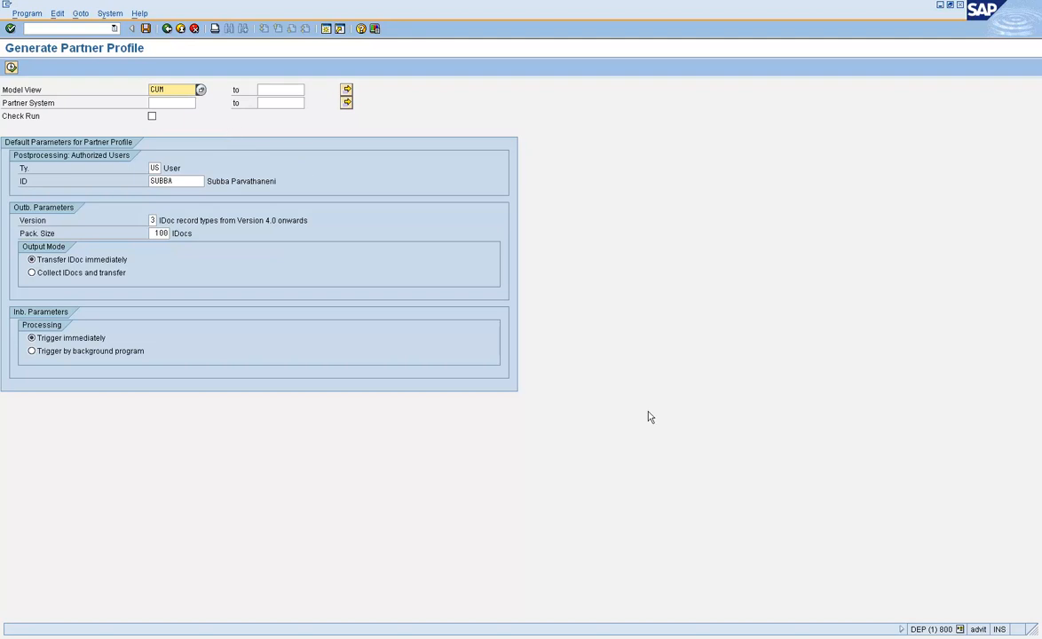
pyautogui.click(716, 216)
pyautogui.click(717, 216)
# Step: Choose BW1800 as the partner system from the list of logical systems and execute the partner profile generation
pyautogui.click(164, 102)
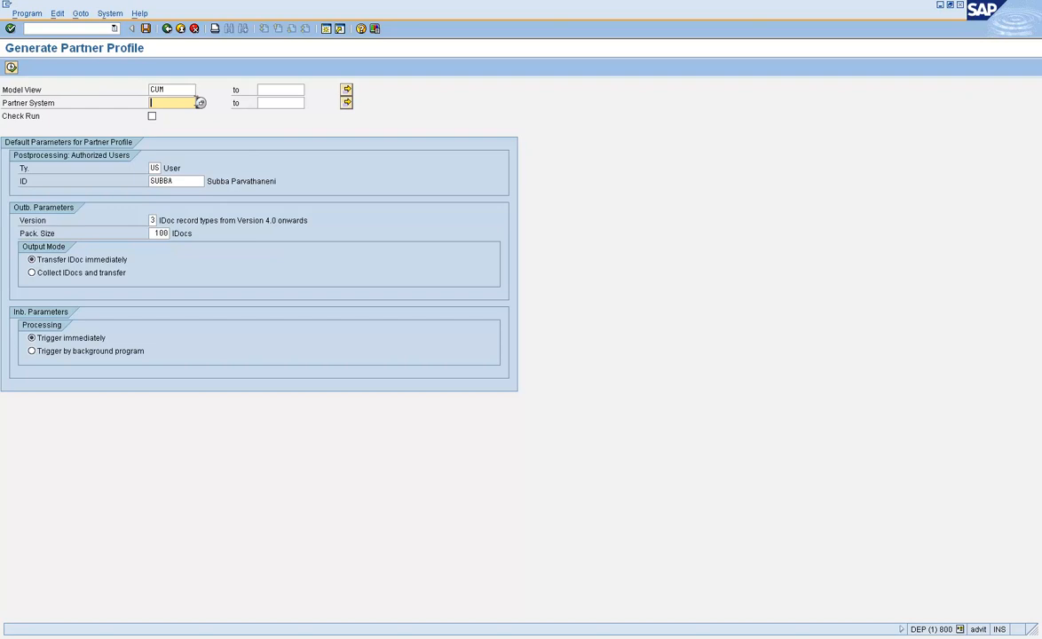
pyautogui.click(200, 103)
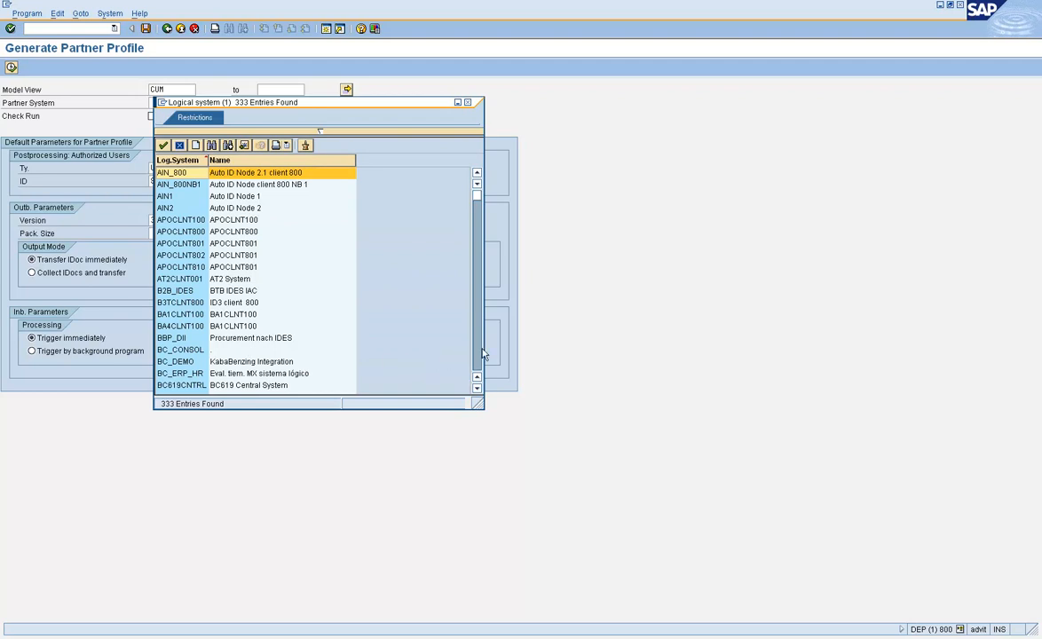
pyautogui.click(478, 349)
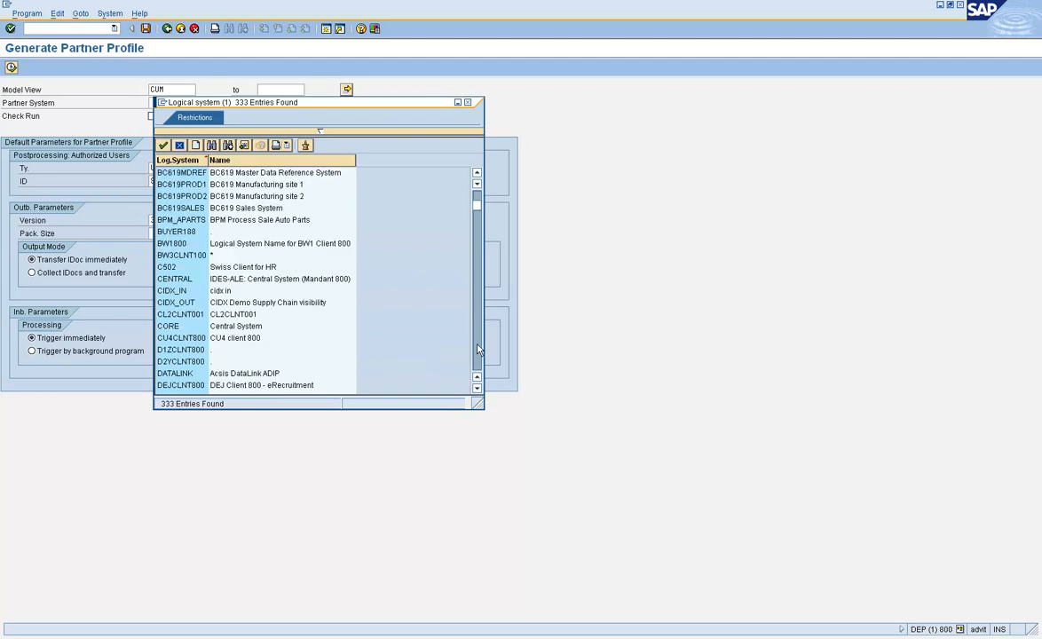
pyautogui.click(185, 245)
pyautogui.doubleClick(185, 245)
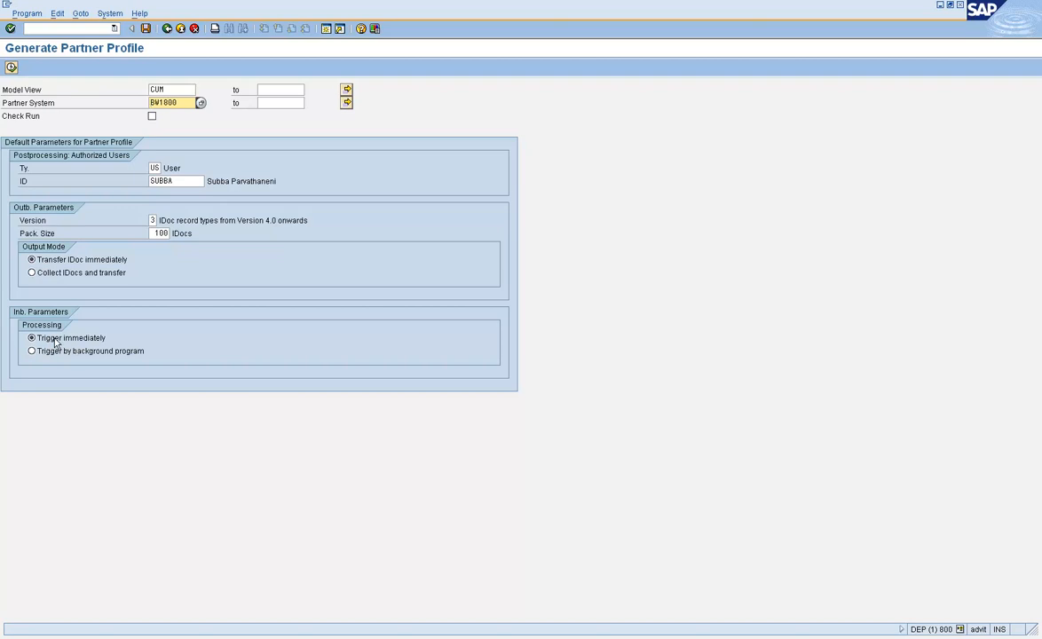
pyautogui.click(12, 69)
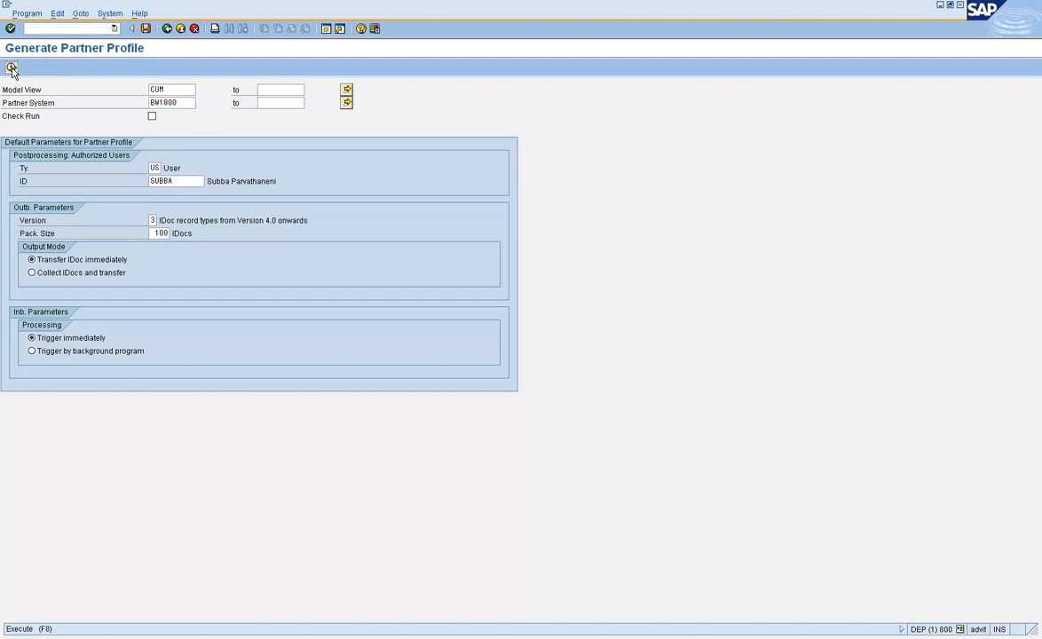
pyautogui.click(12, 69)
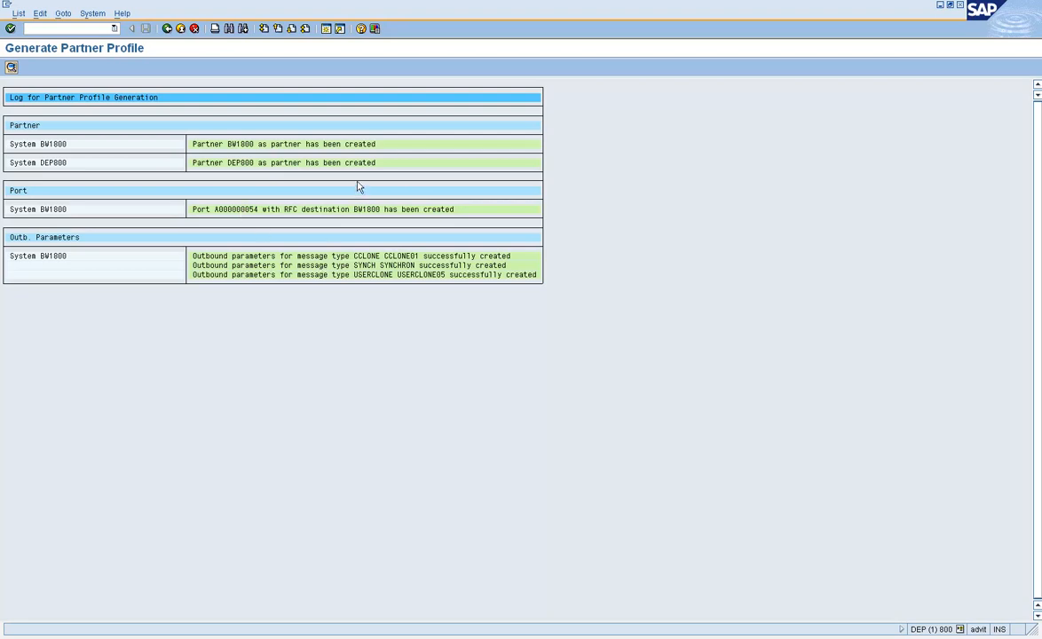
# Step: Open transaction we21 in a new session and expand the Transactional RFC ports
pyautogui.click(326, 29)
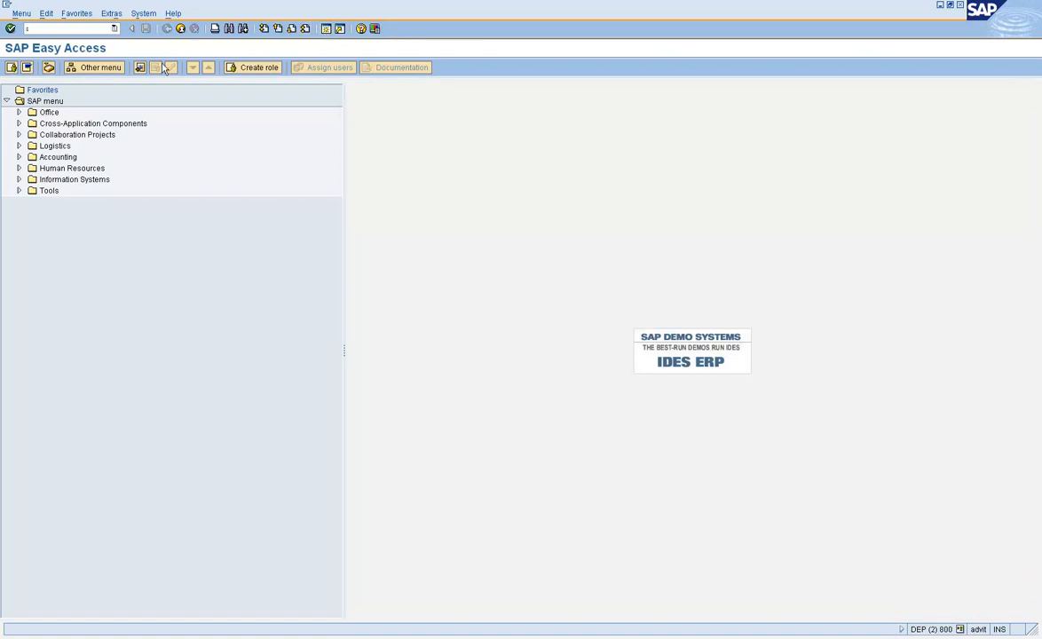
pyautogui.write('we21')
pyautogui.press('Return')
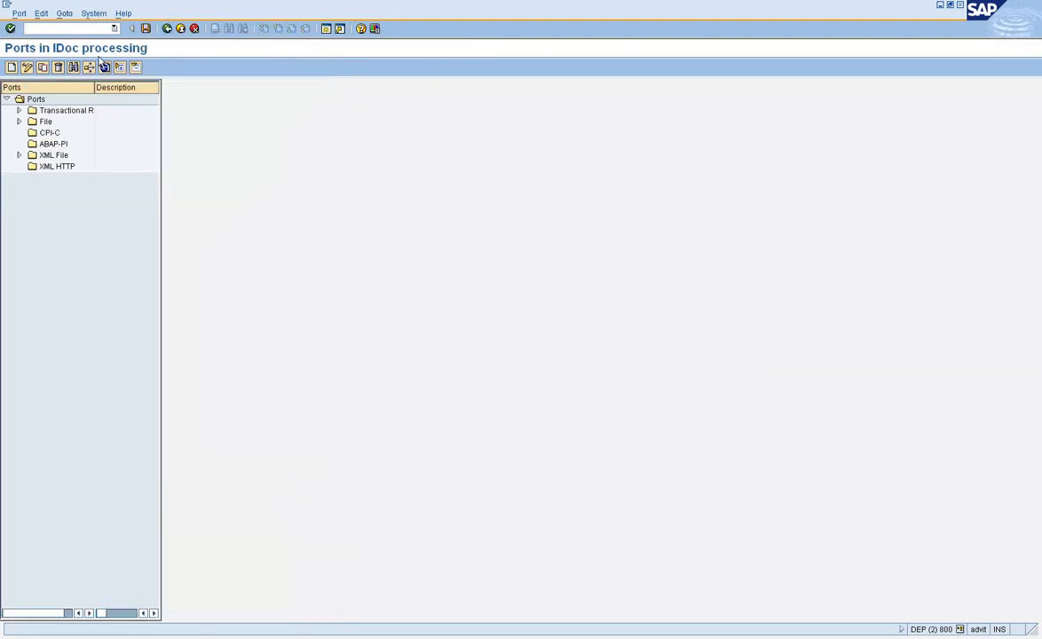
pyautogui.click(18, 110)
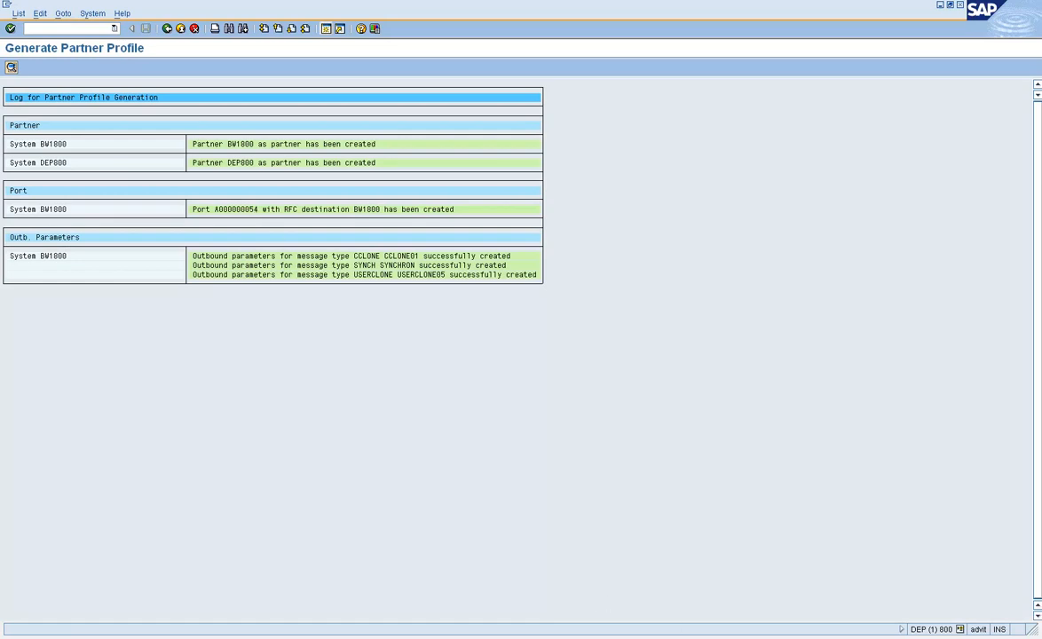
# Step: Examine port A000000054 and its RFC destination, comparing them with the partner profile generation log in the other session
pyautogui.hotkey('alt', 'Tab')
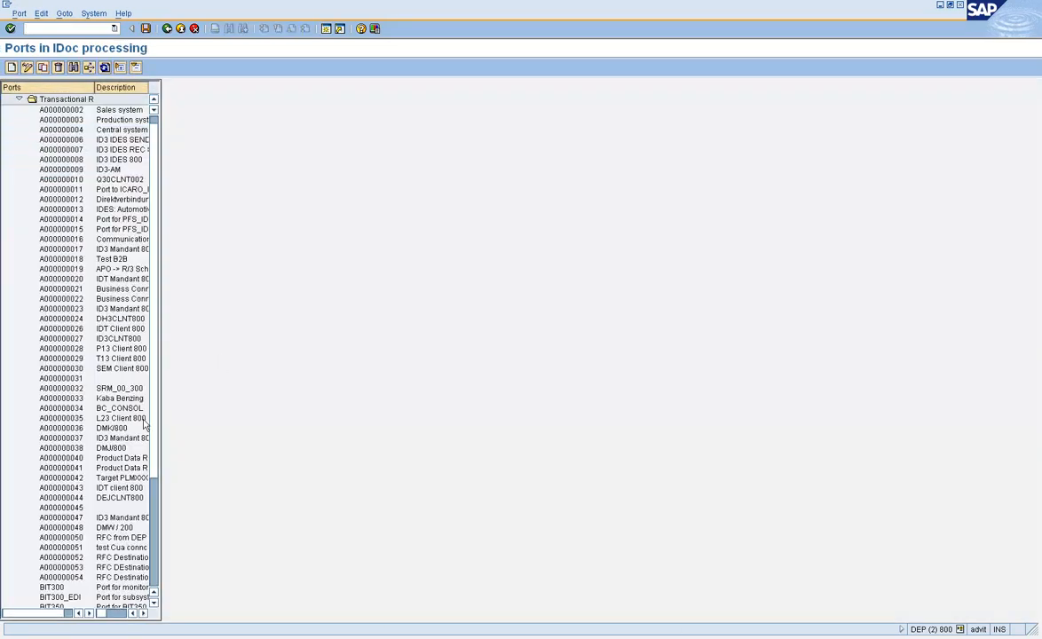
pyautogui.click(69, 579)
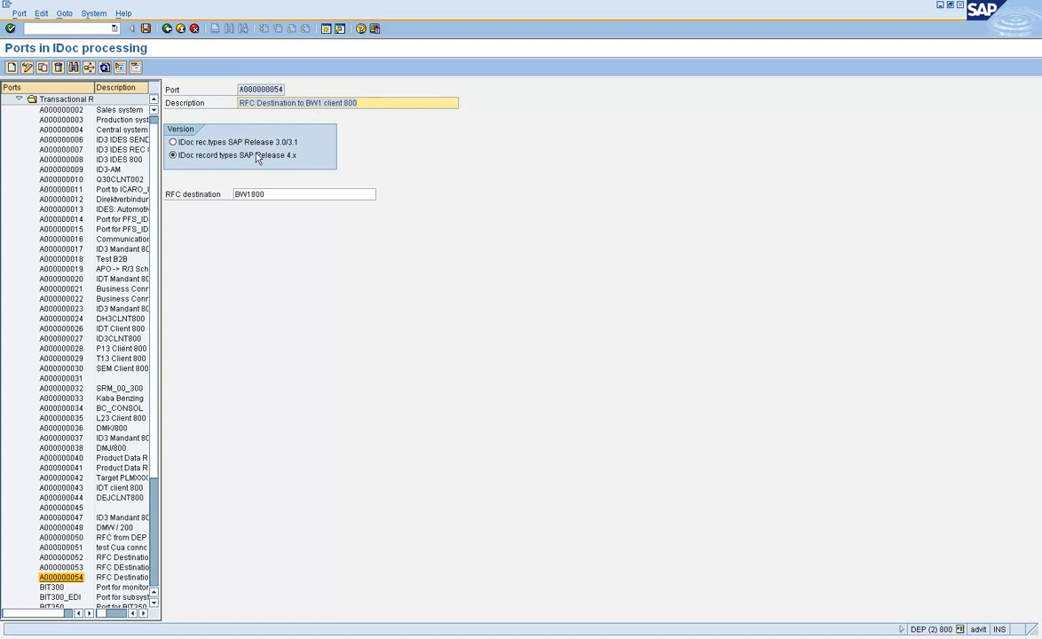
pyautogui.click(279, 194)
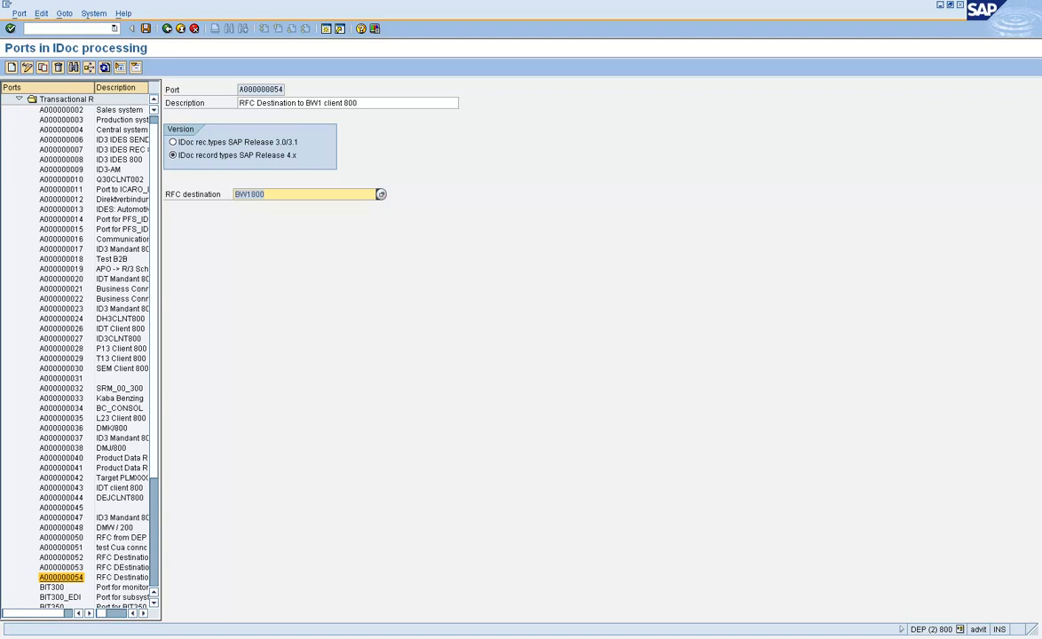
pyautogui.hotkey('alt', 'Tab')
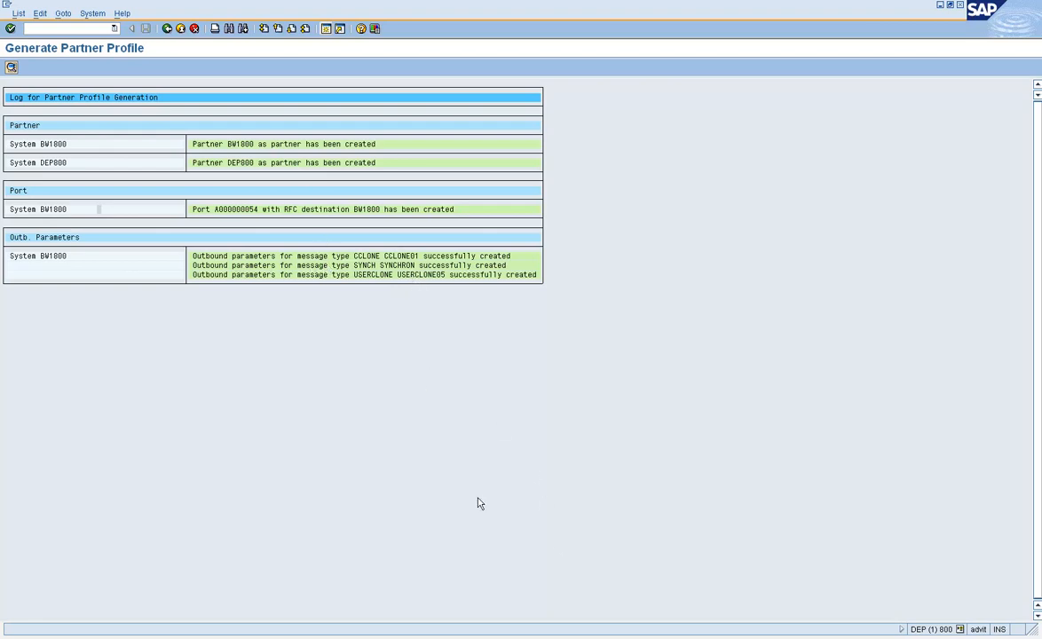
pyautogui.hotkey('alt', 'Tab')
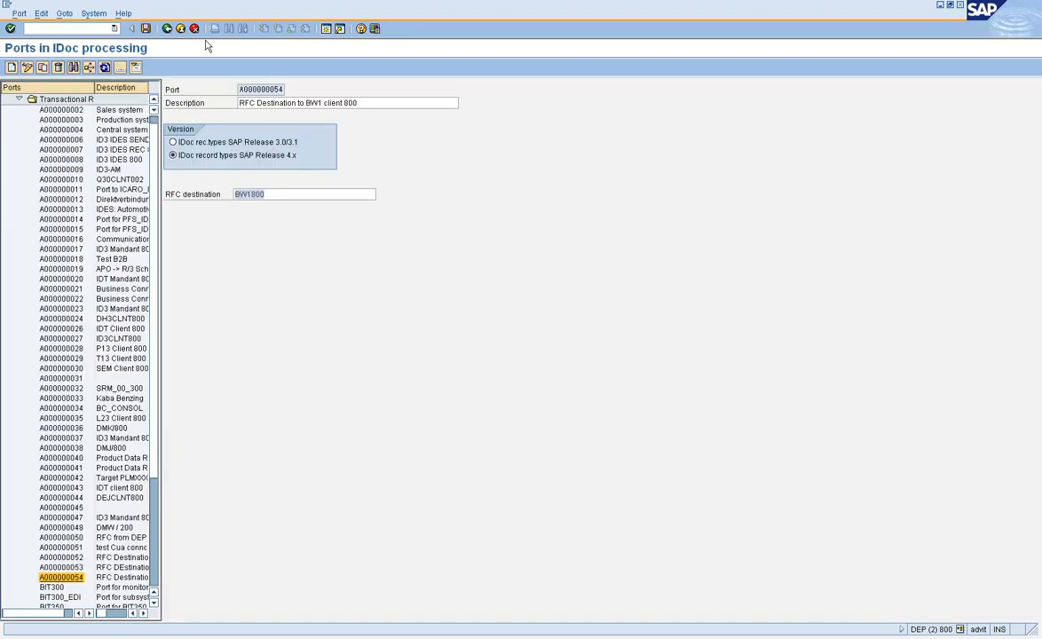
# Step: Open transaction we20 and display the partner profile of BW1800 under partner type LS
pyautogui.click(177, 33)
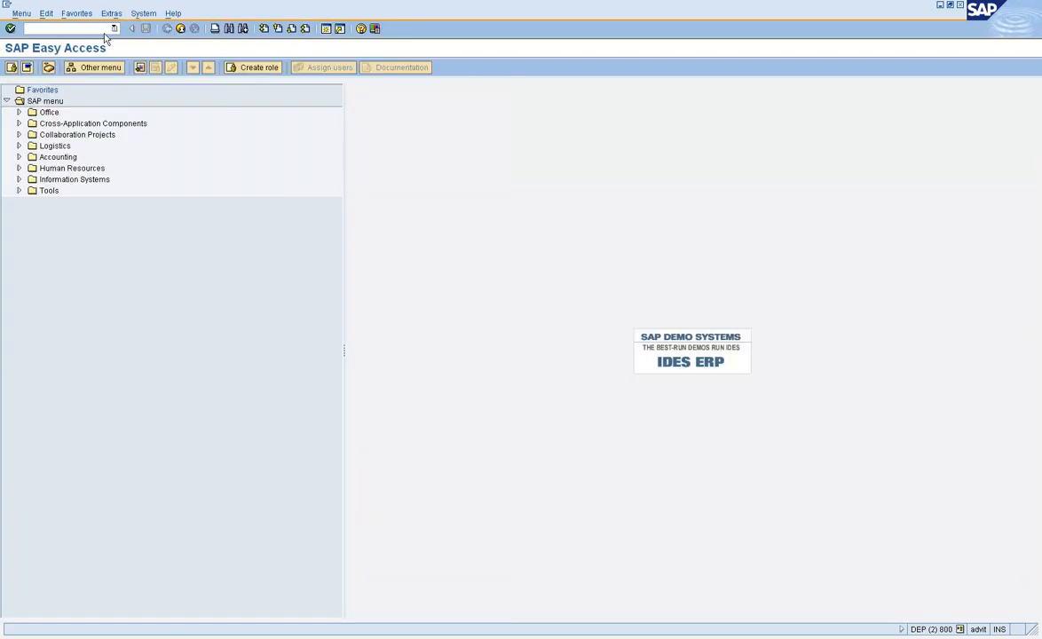
pyautogui.write('we20')
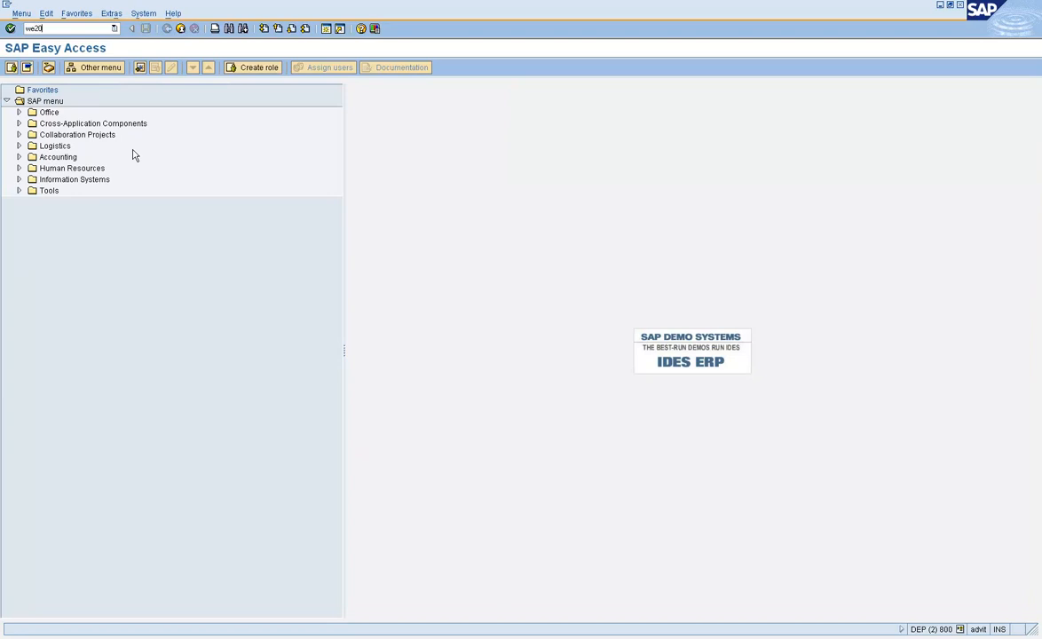
pyautogui.press('Return')
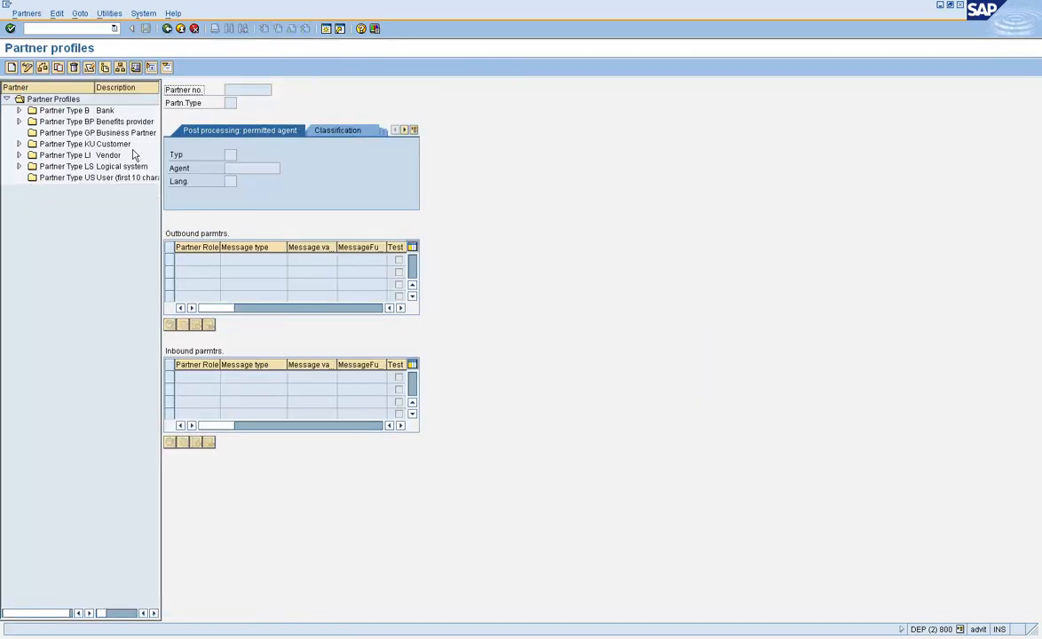
pyautogui.click(71, 166)
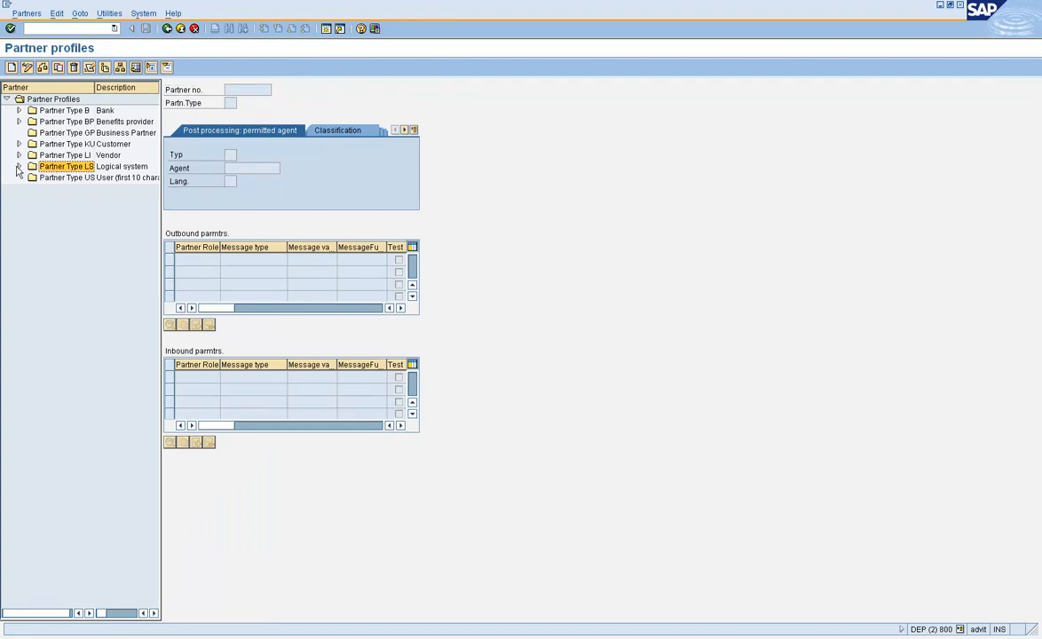
pyautogui.click(19, 166)
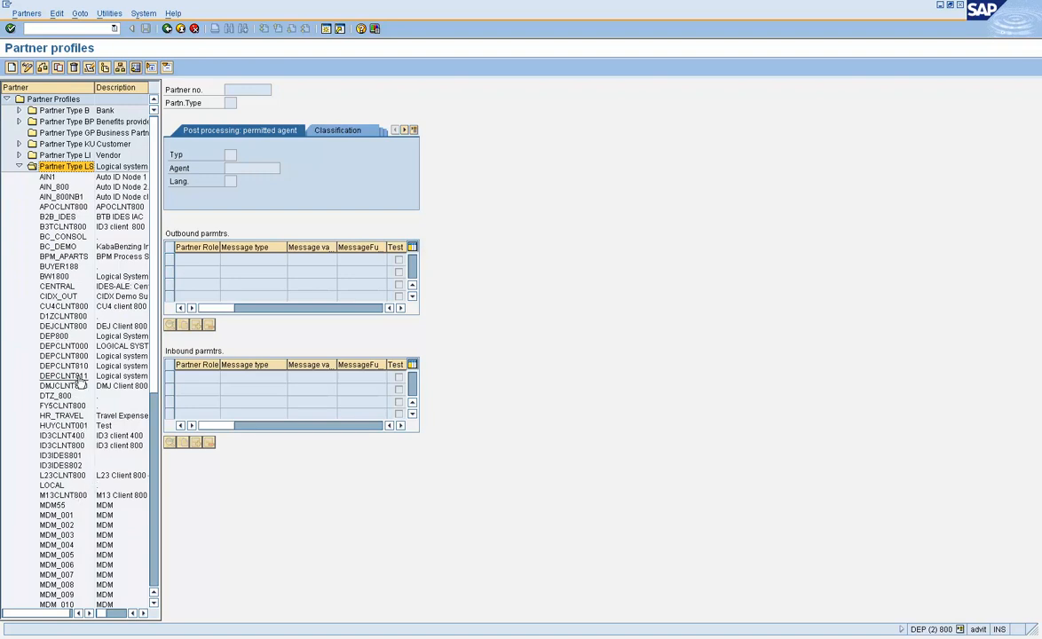
pyautogui.doubleClick(55, 276)
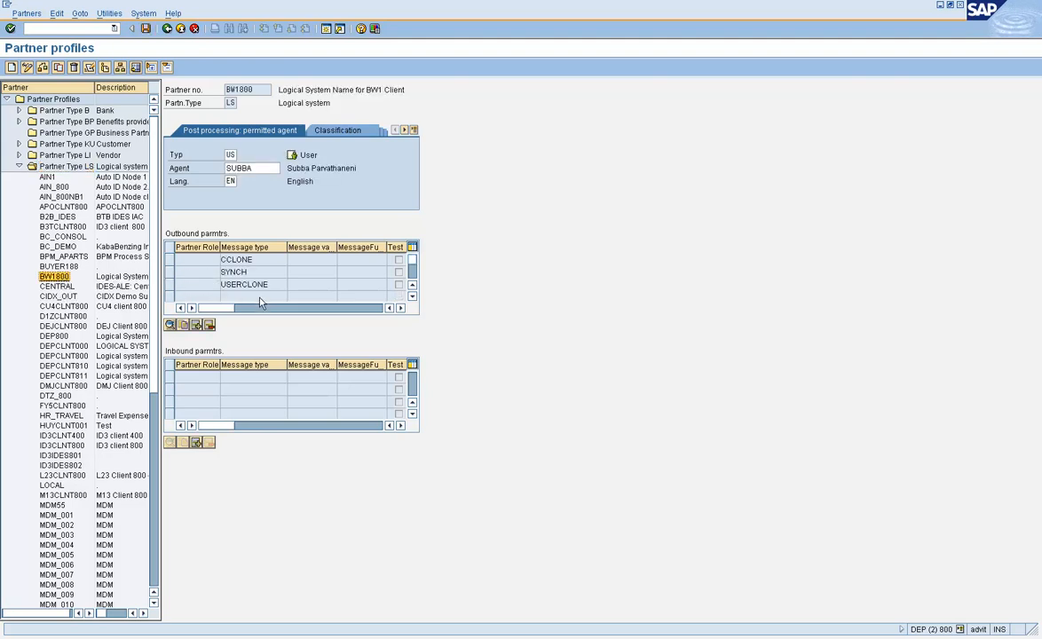
# Step: Examine the outbound parameters of message type CCLONE for BW1800, including receiver port and basic type, and display partner profile DEP800
pyautogui.doubleClick(250, 259)
pyautogui.click(170, 259)
pyautogui.doubleClick(204, 264)
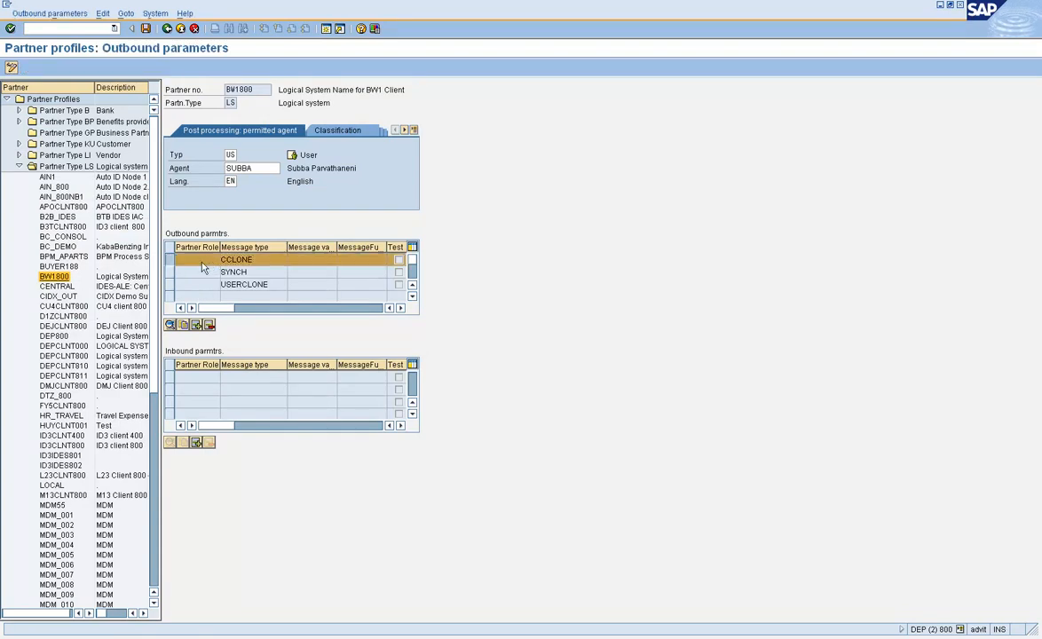
pyautogui.click(130, 140)
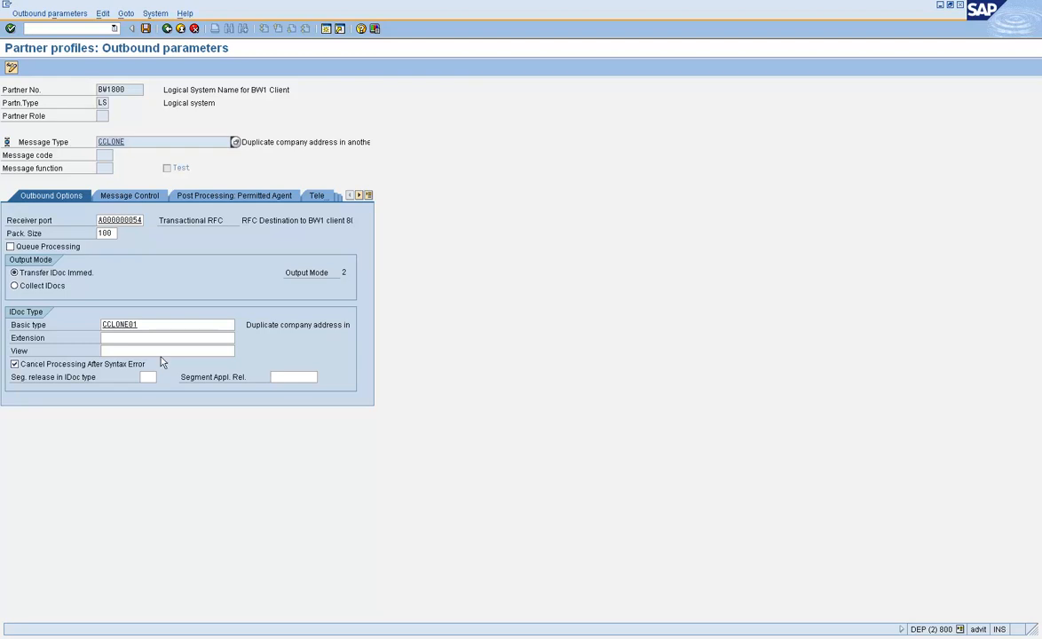
pyautogui.click(146, 325)
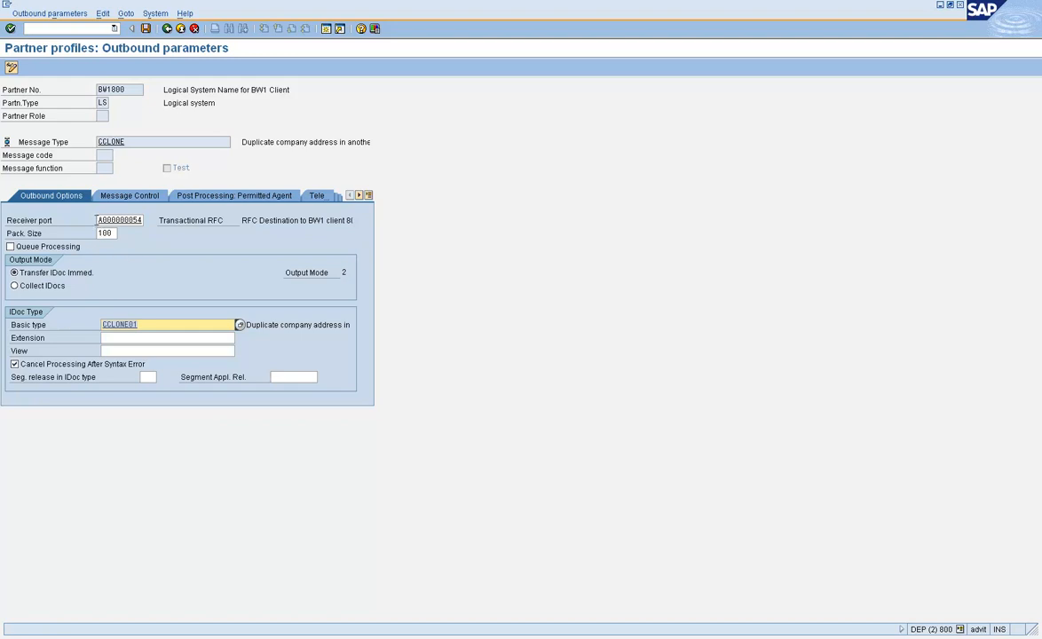
pyautogui.click(108, 234)
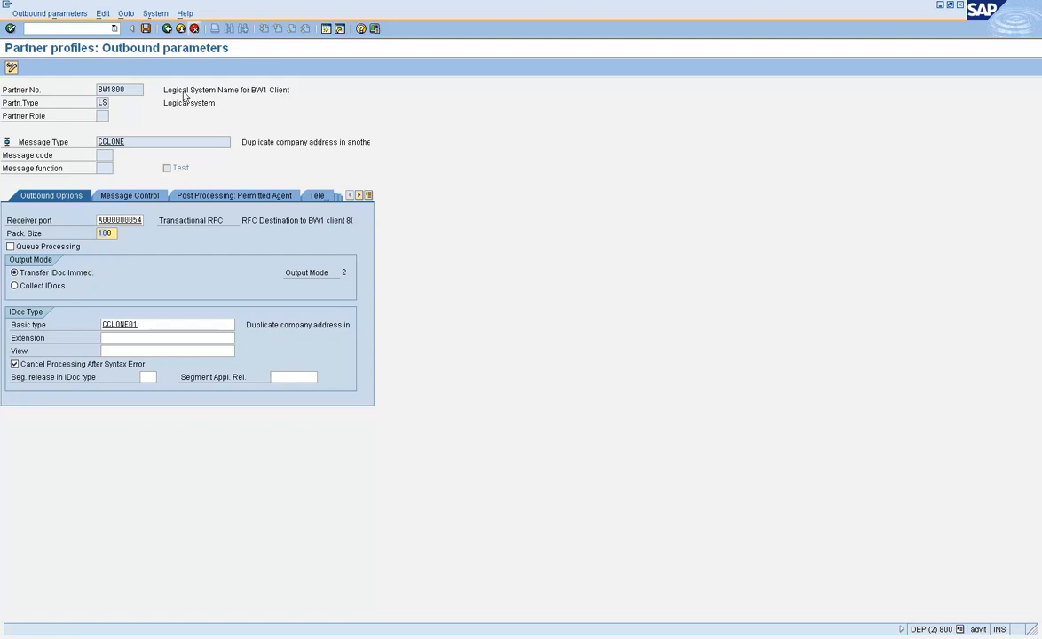
pyautogui.click(167, 28)
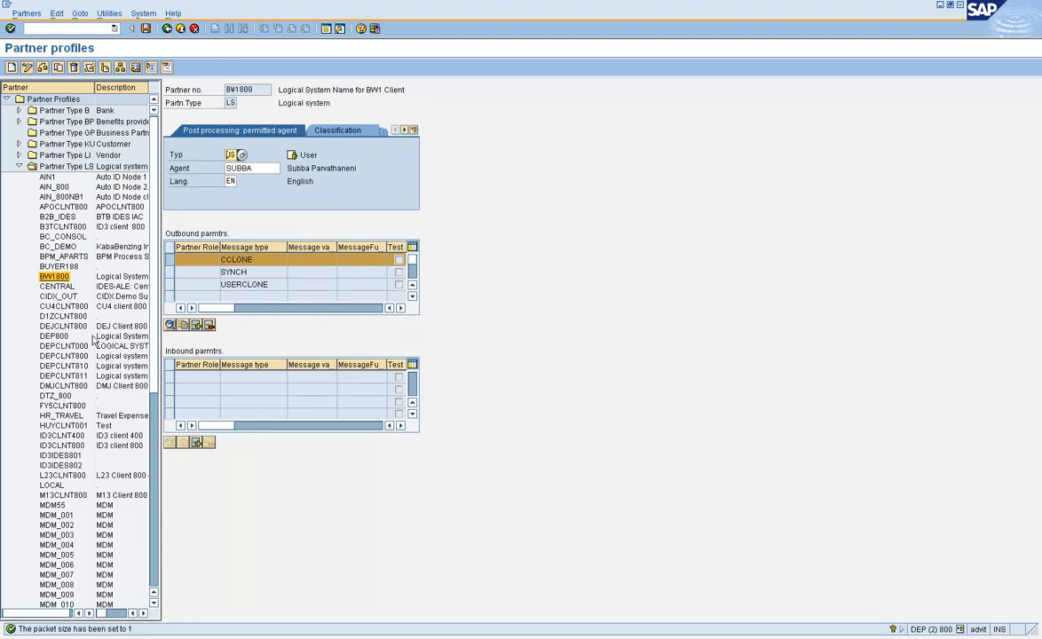
pyautogui.doubleClick(53, 337)
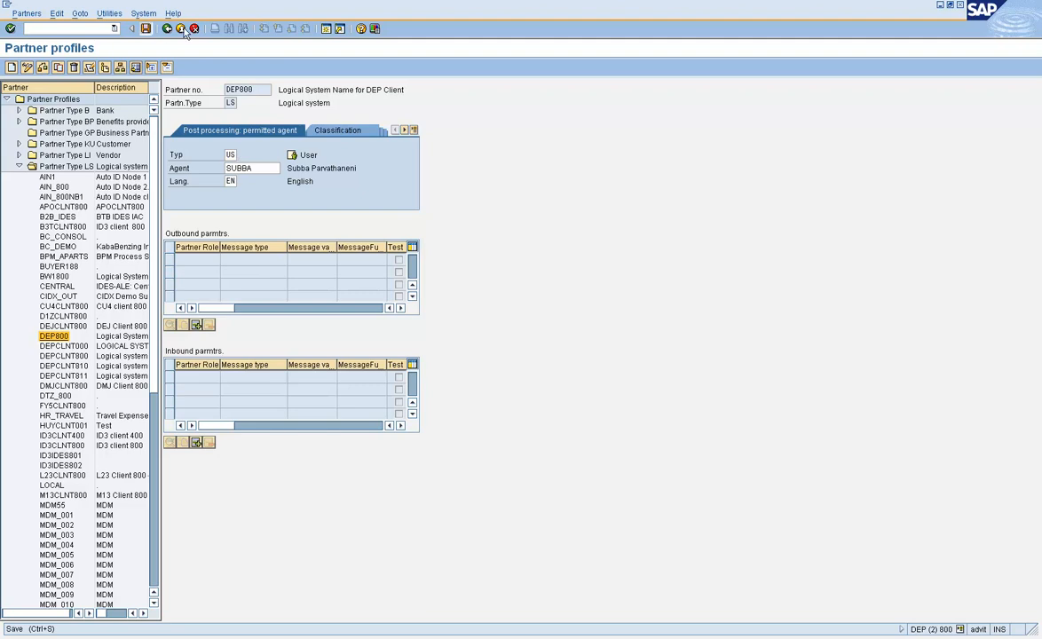
# Step: Leave the partner profiles and return from the generation log to the distribution model maintenance
pyautogui.click(185, 30)
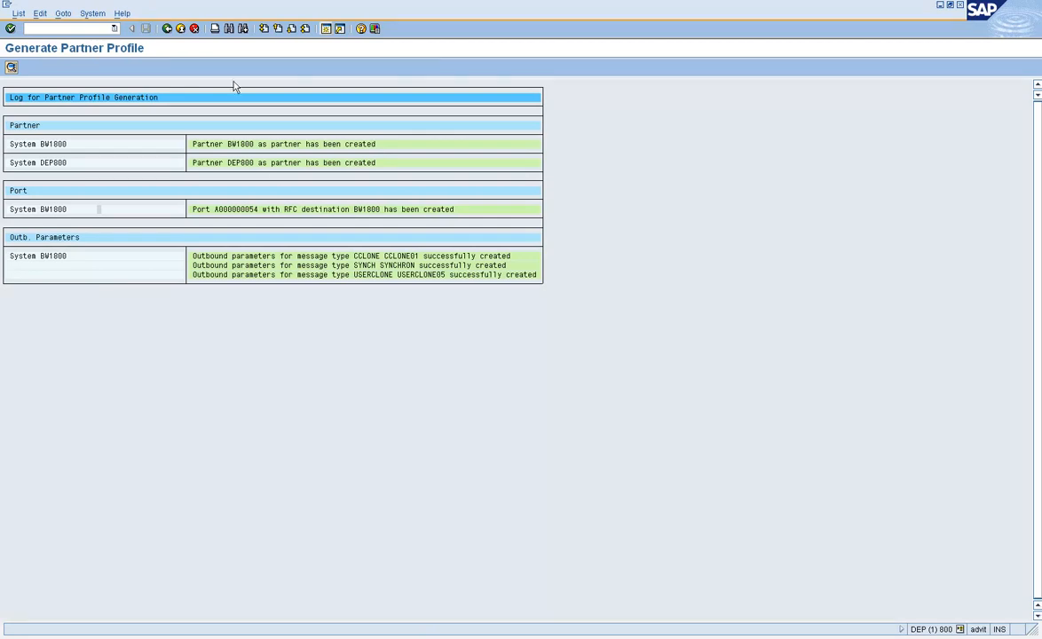
pyautogui.click(173, 31)
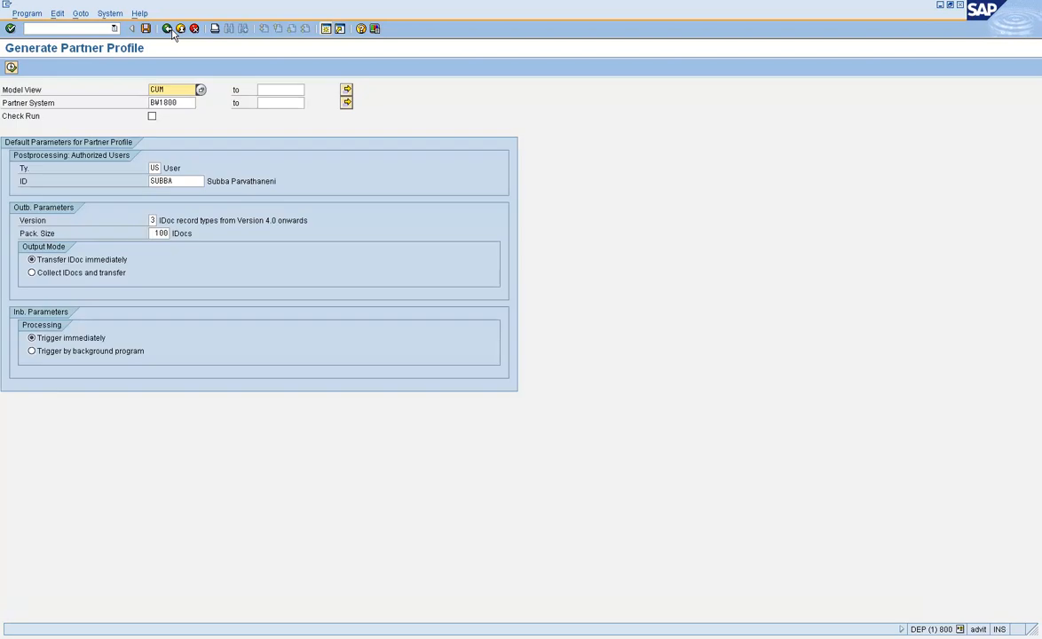
pyautogui.click(173, 31)
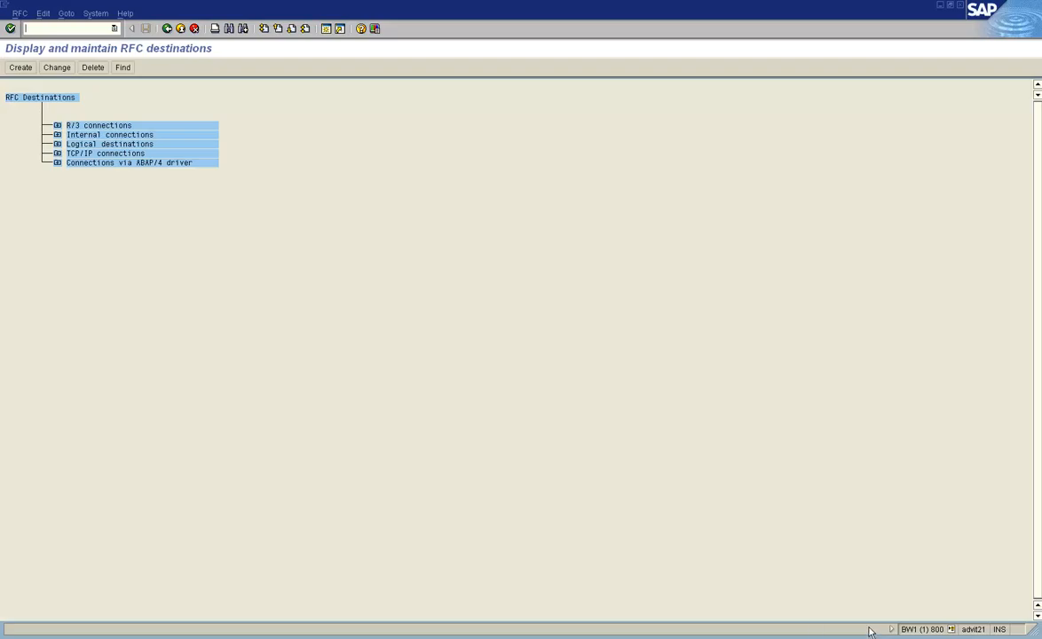
# Step: Open transaction bd64 in the BW1 system and compare its model views with those of the DEP system
pyautogui.click(168, 29)
pyautogui.write('sd64')
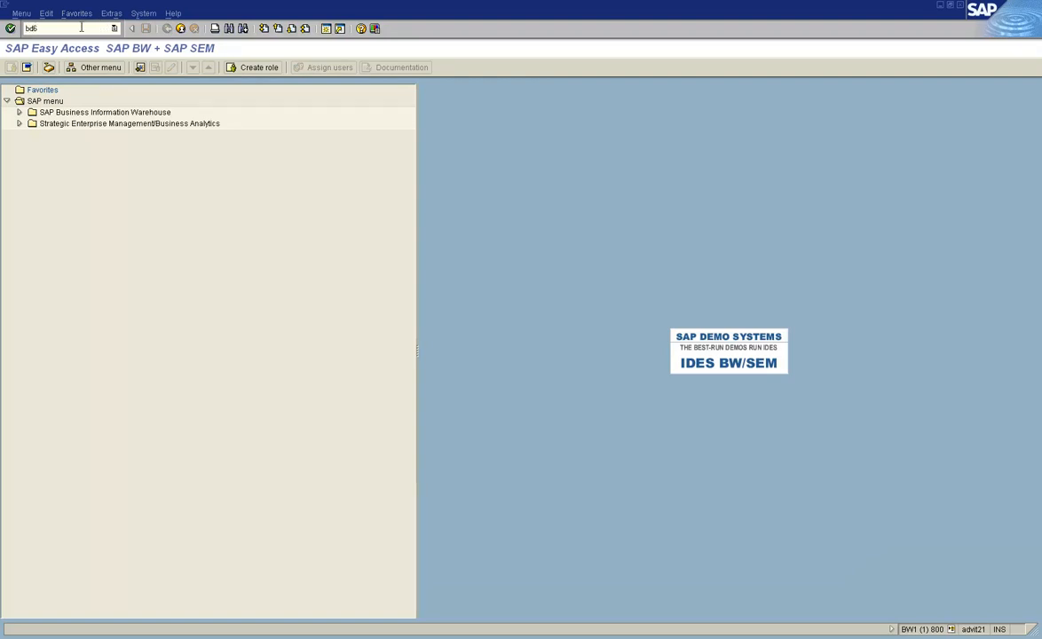
pyautogui.press('Return')
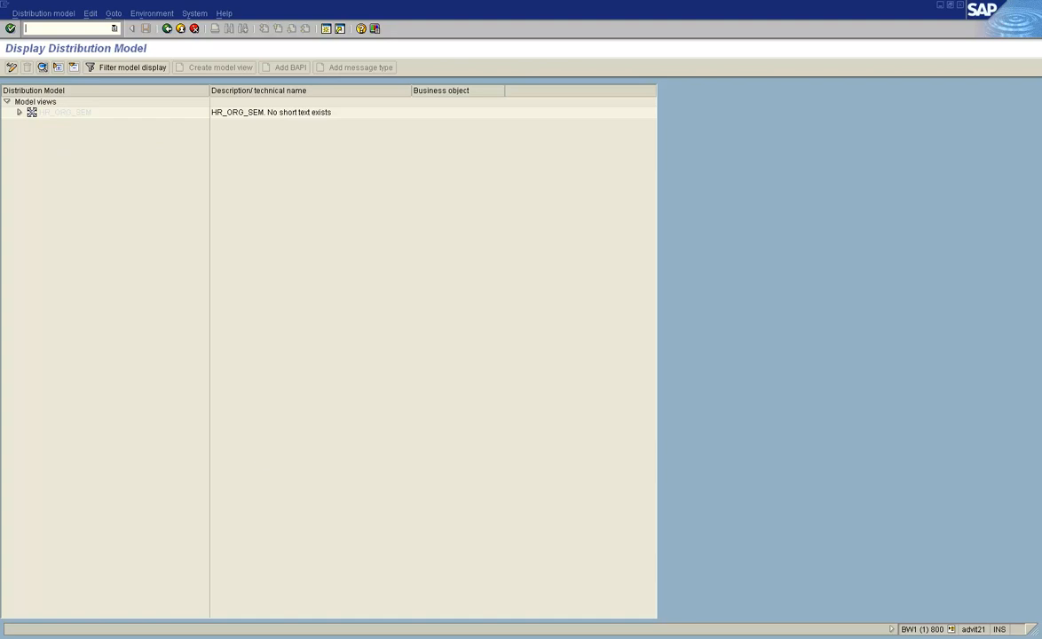
pyautogui.hotkey('alt', 'Tab')
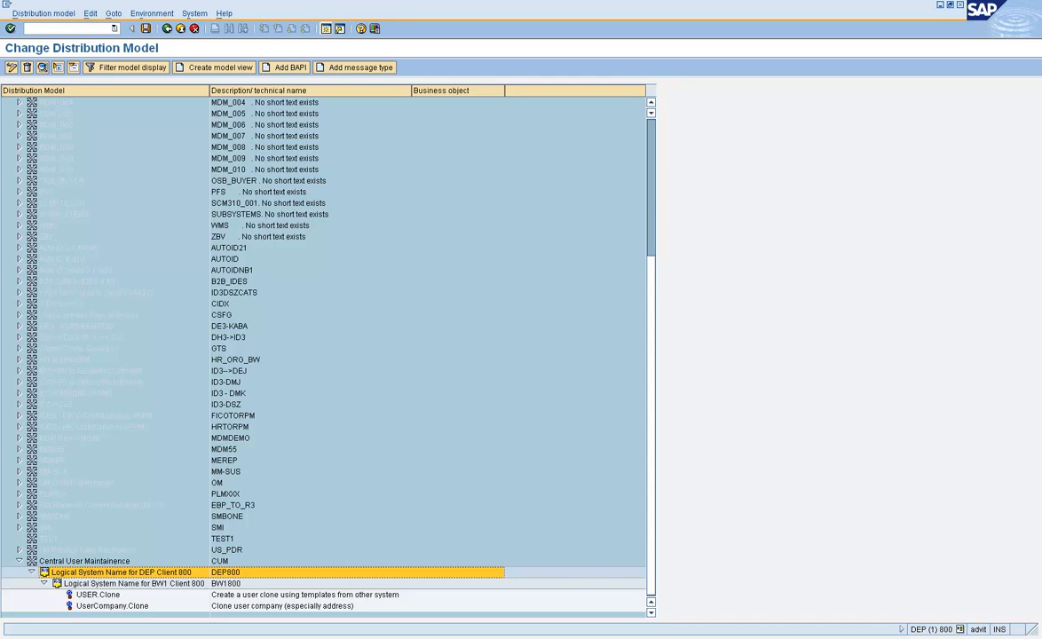
pyautogui.hotkey('alt', 'Tab')
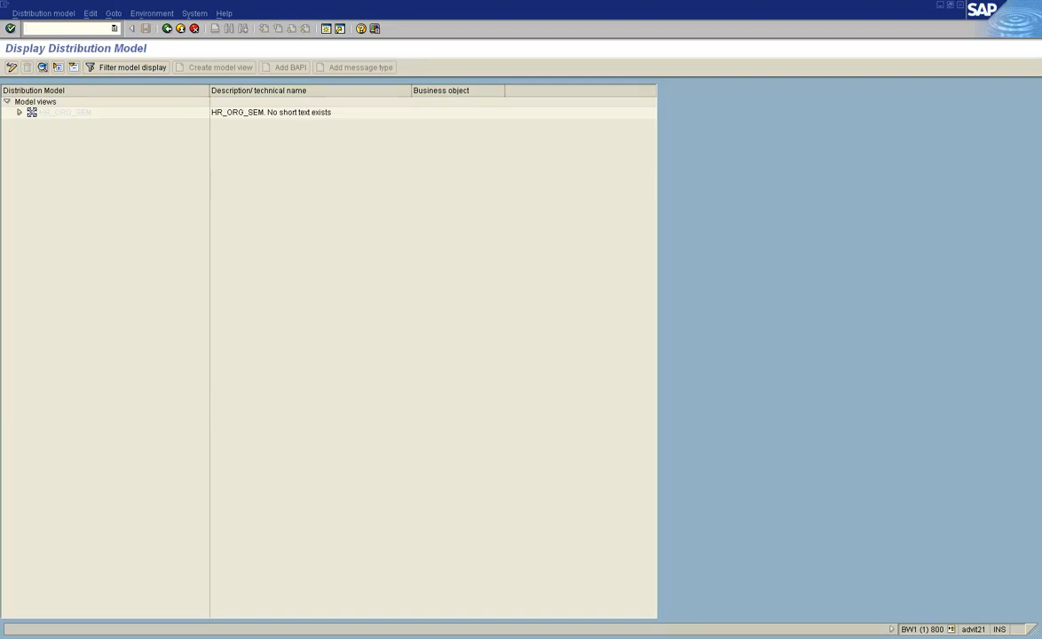
pyautogui.click(293, 636)
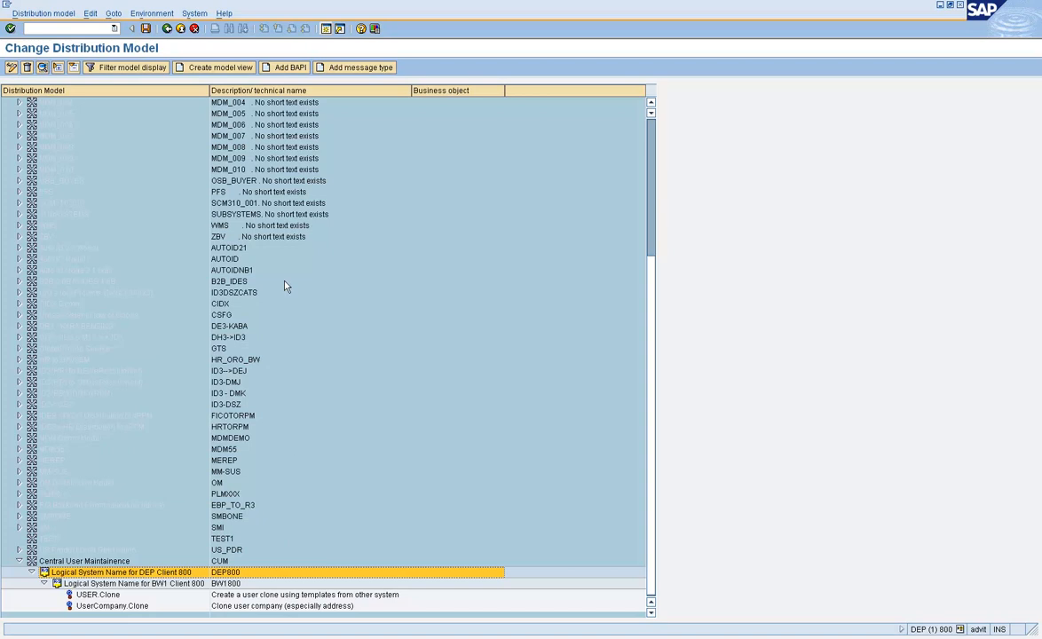
pyautogui.click(364, 636)
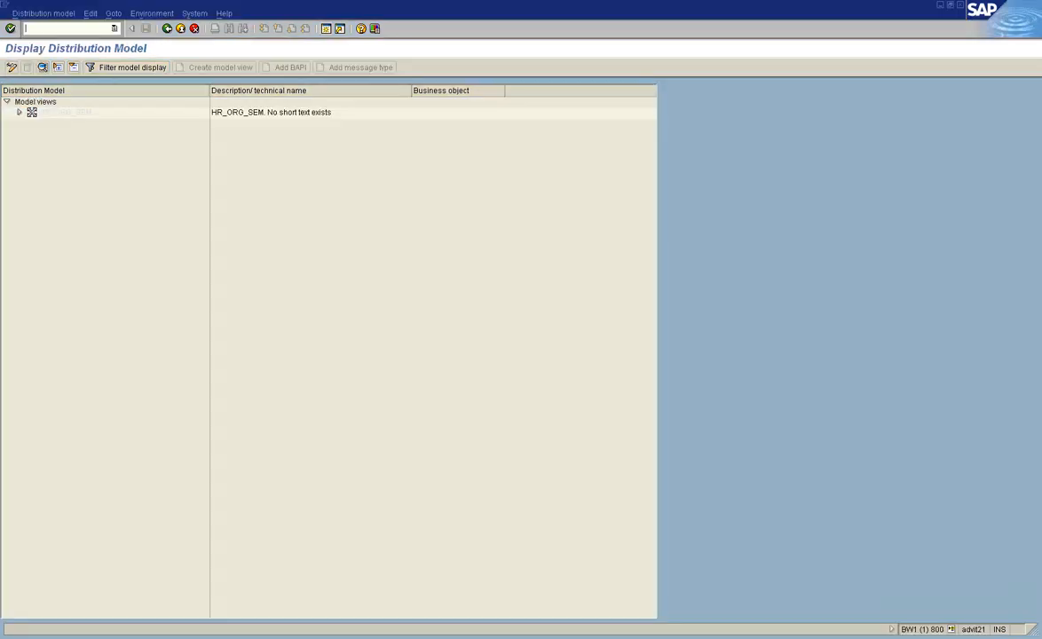
pyautogui.click(249, 637)
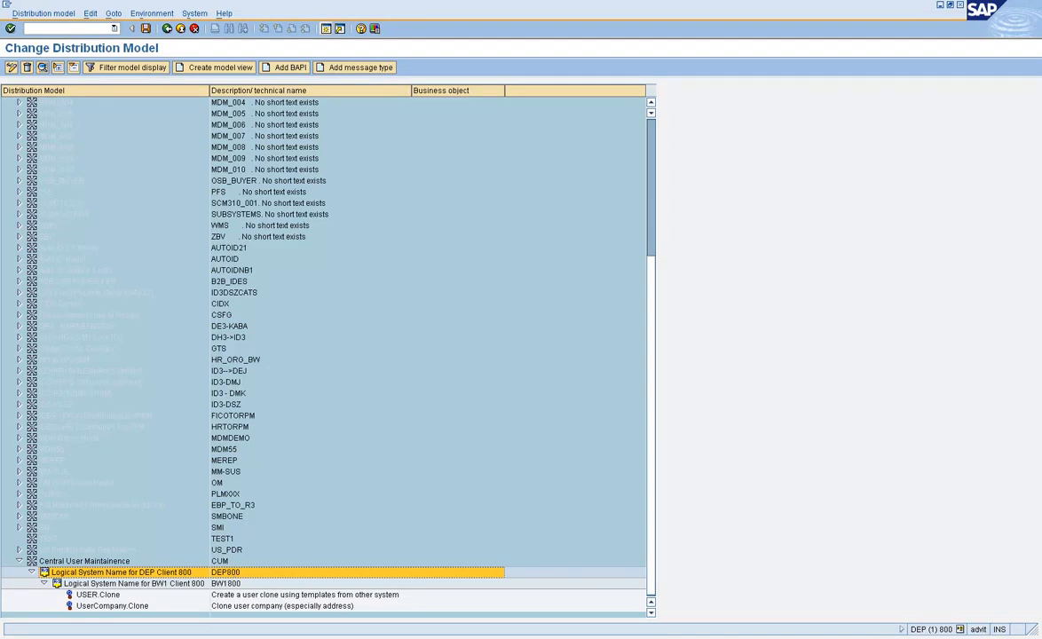
pyautogui.click(341, 636)
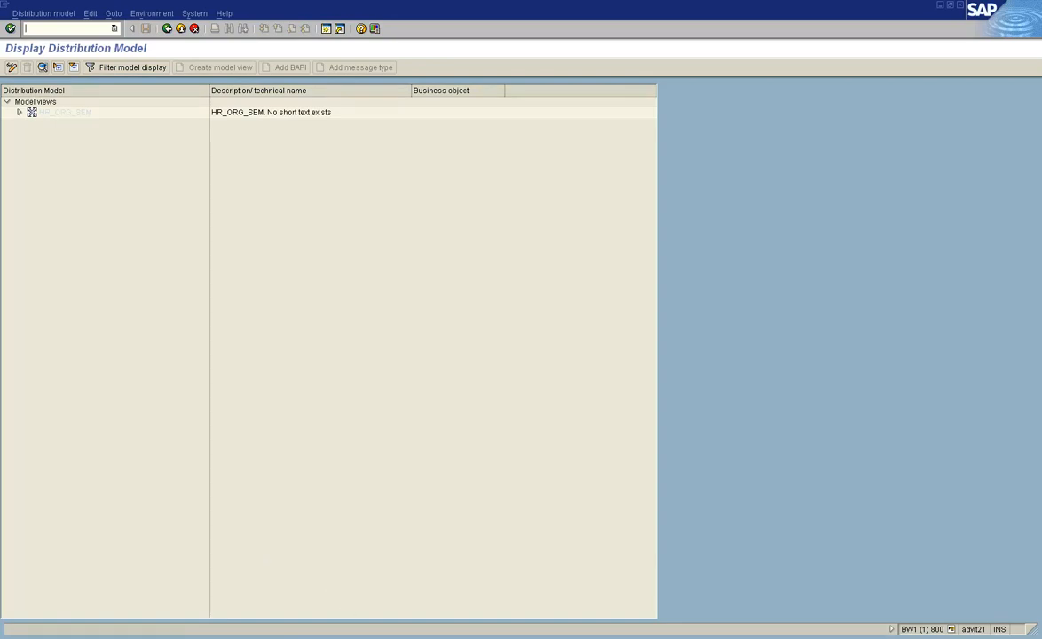
pyautogui.click(249, 637)
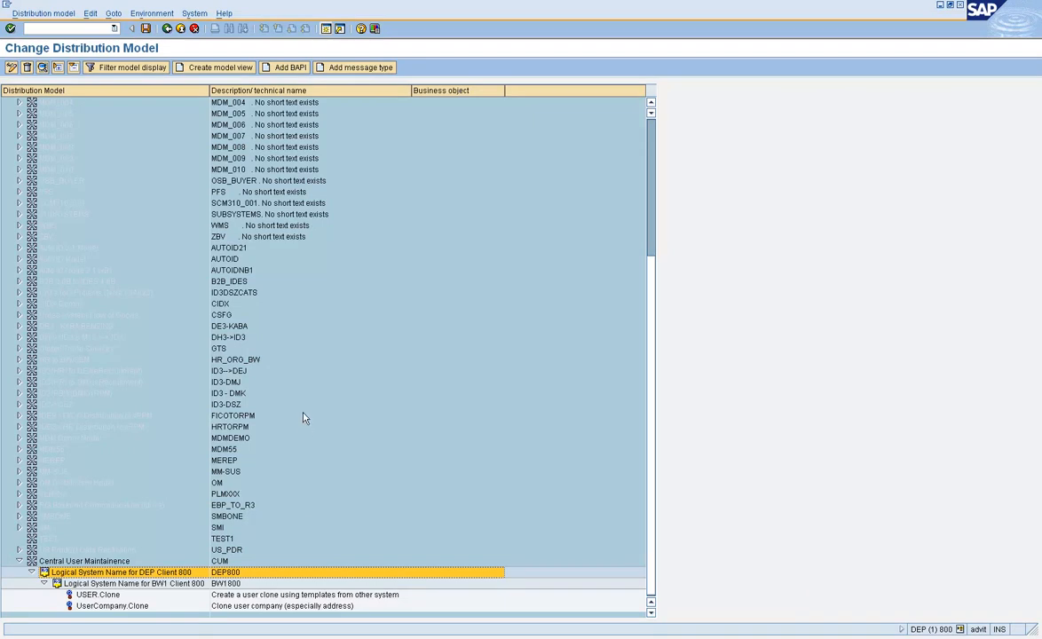
# Step: Distribute model view CUM from the DEP system to the receiving logical system BW1800 and close the distribution log
pyautogui.click(146, 30)
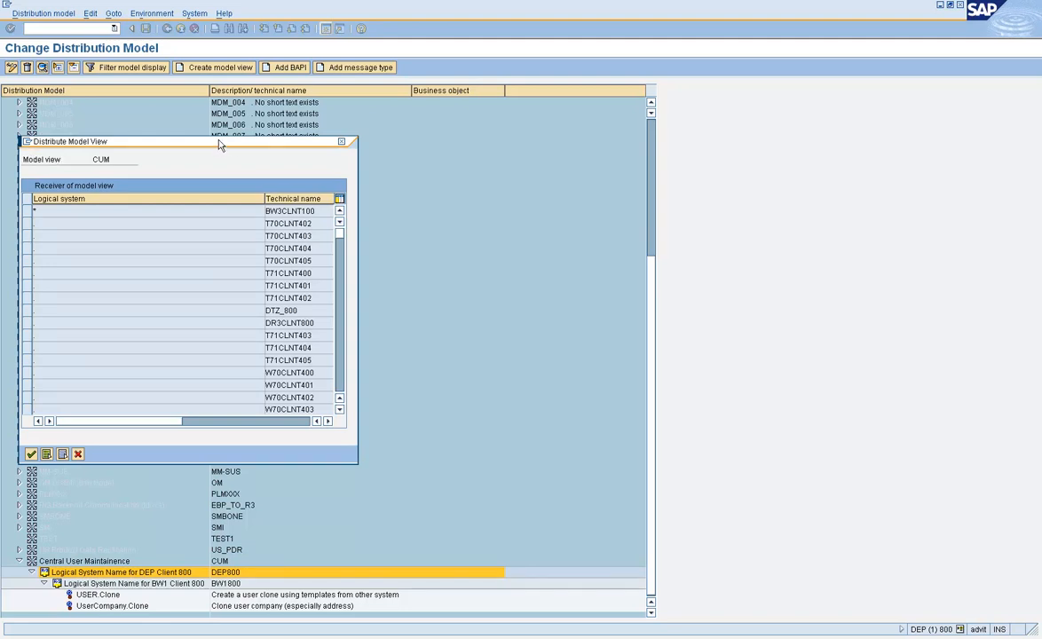
pyautogui.moveTo(218, 140); pyautogui.dragTo(350, 110)
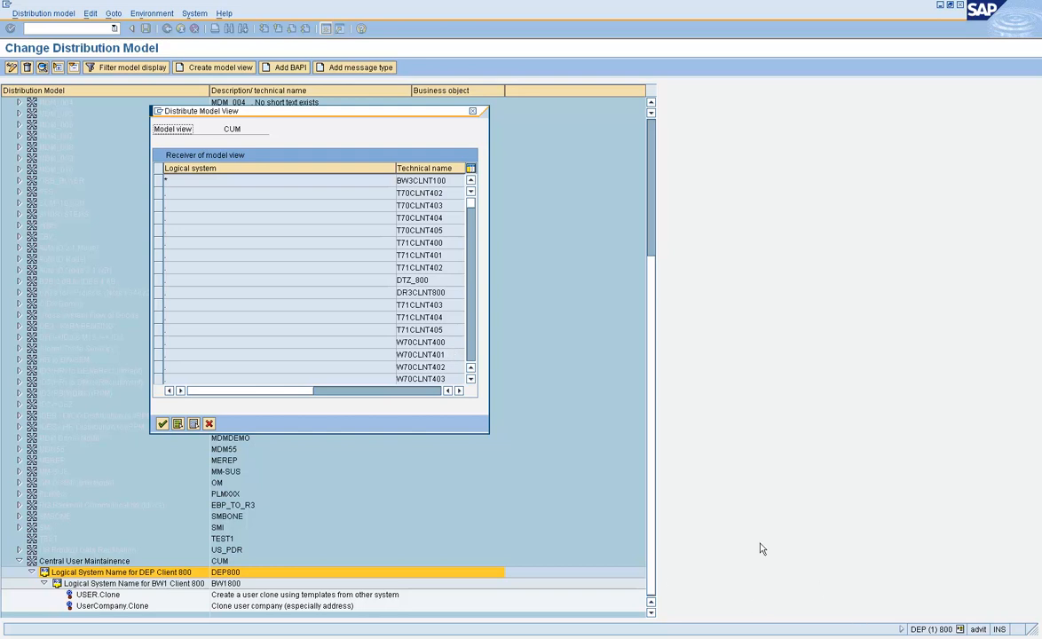
pyautogui.click(470, 350)
pyautogui.click(471, 350)
pyautogui.click(471, 350)
pyautogui.click(471, 350)
pyautogui.click(471, 350)
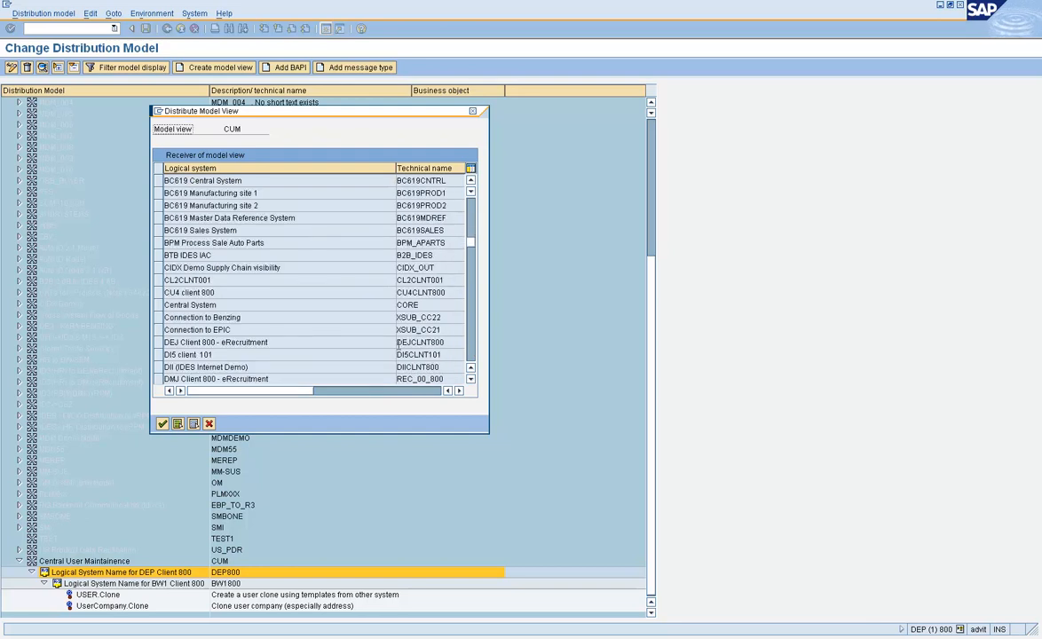
pyautogui.click(472, 350)
pyautogui.click(472, 350)
pyautogui.click(471, 350)
pyautogui.click(471, 350)
pyautogui.click(471, 350)
pyautogui.click(471, 349)
pyautogui.click(471, 349)
pyautogui.click(471, 349)
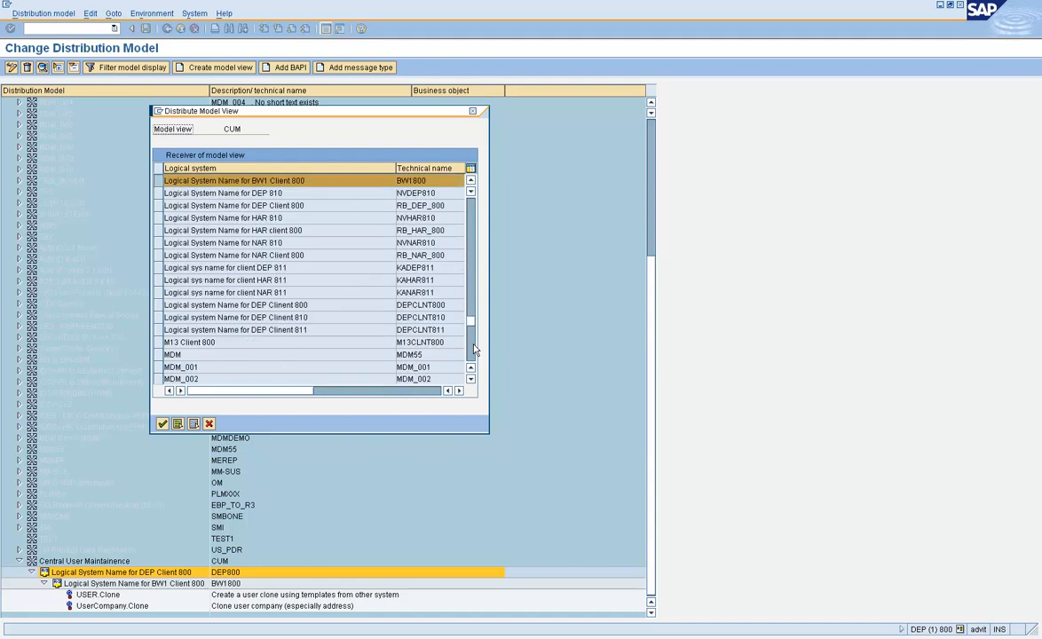
pyautogui.click(471, 181)
pyautogui.click(472, 181)
pyautogui.click(471, 181)
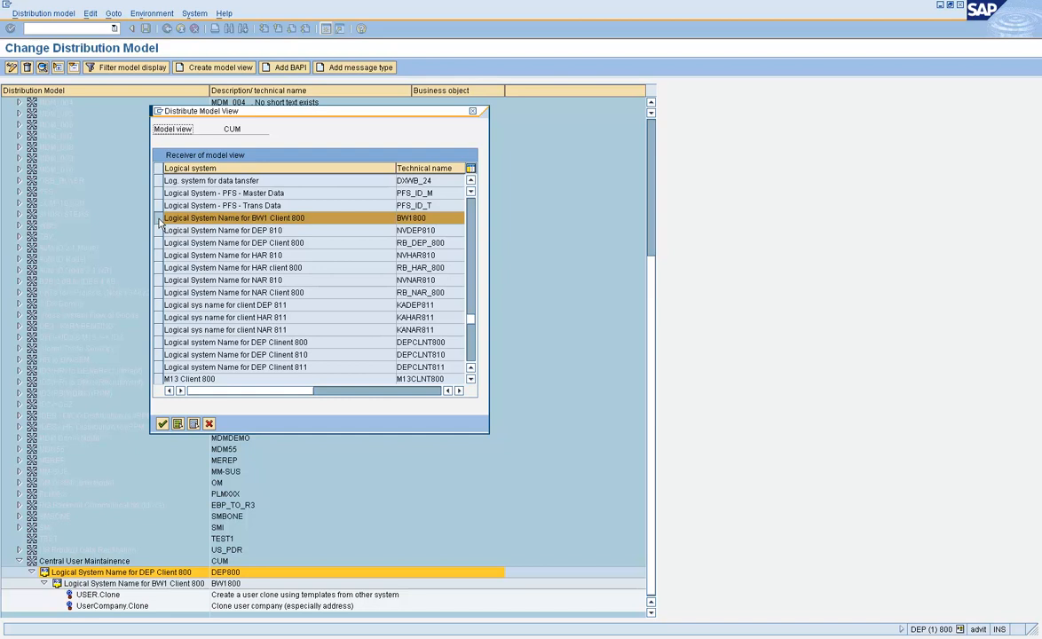
pyautogui.click(162, 425)
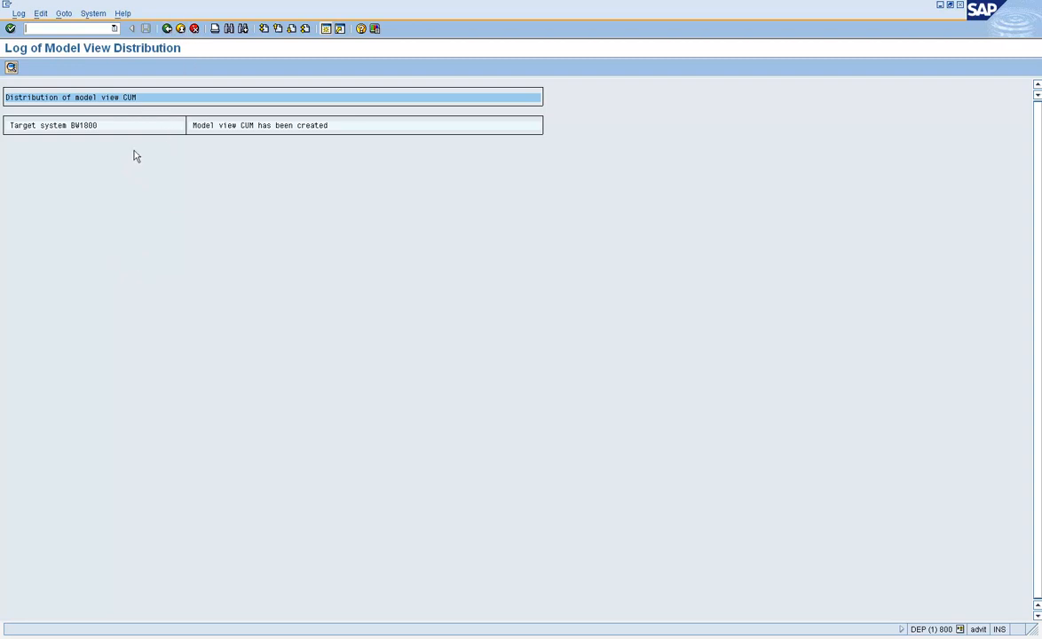
pyautogui.click(167, 28)
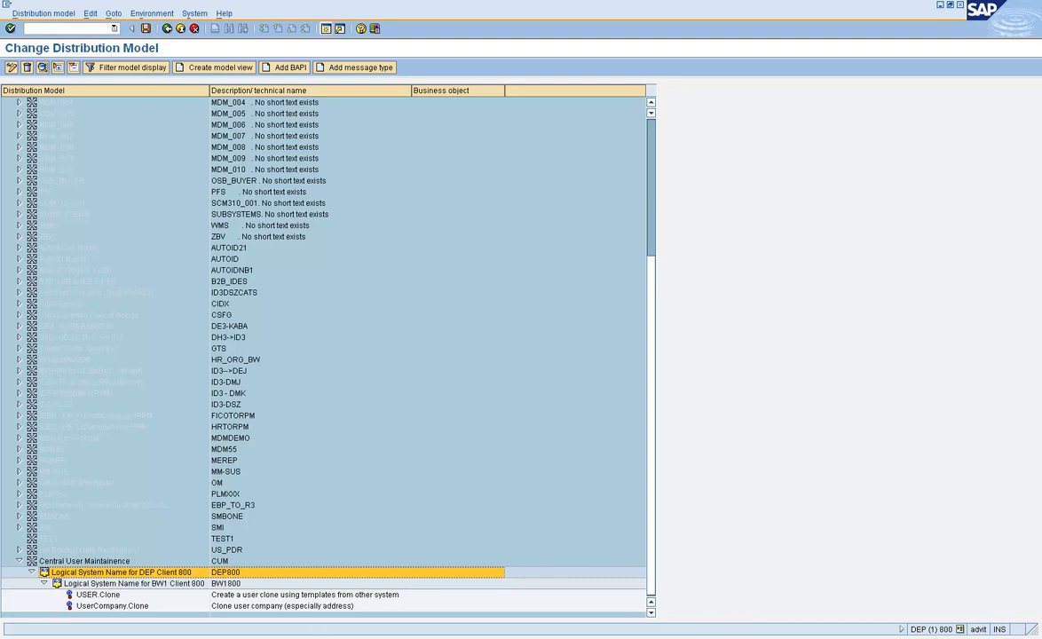
# Step: Reopen transaction bd64 in the BW1 system and expand the Central User Maintenance model view CUM
pyautogui.click(275, 637)
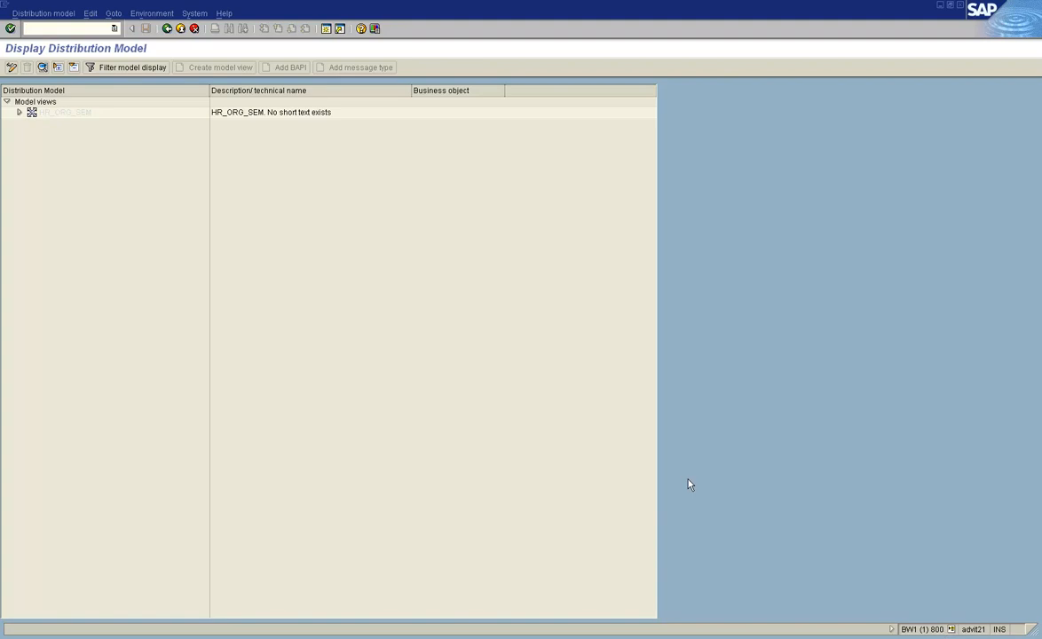
pyautogui.click(168, 31)
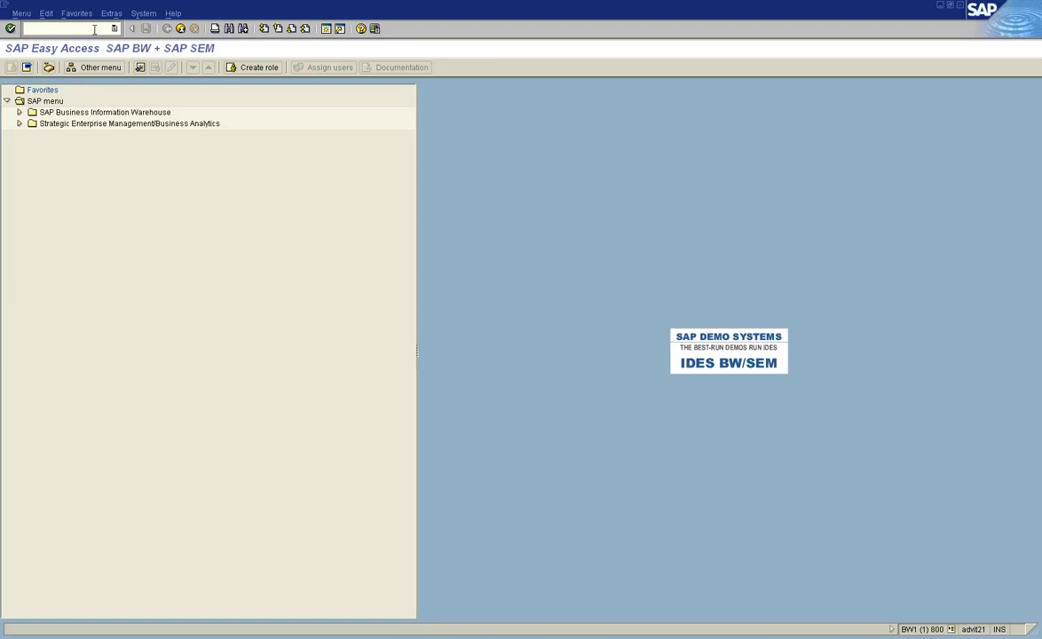
pyautogui.write('bd64')
pyautogui.press('Return')
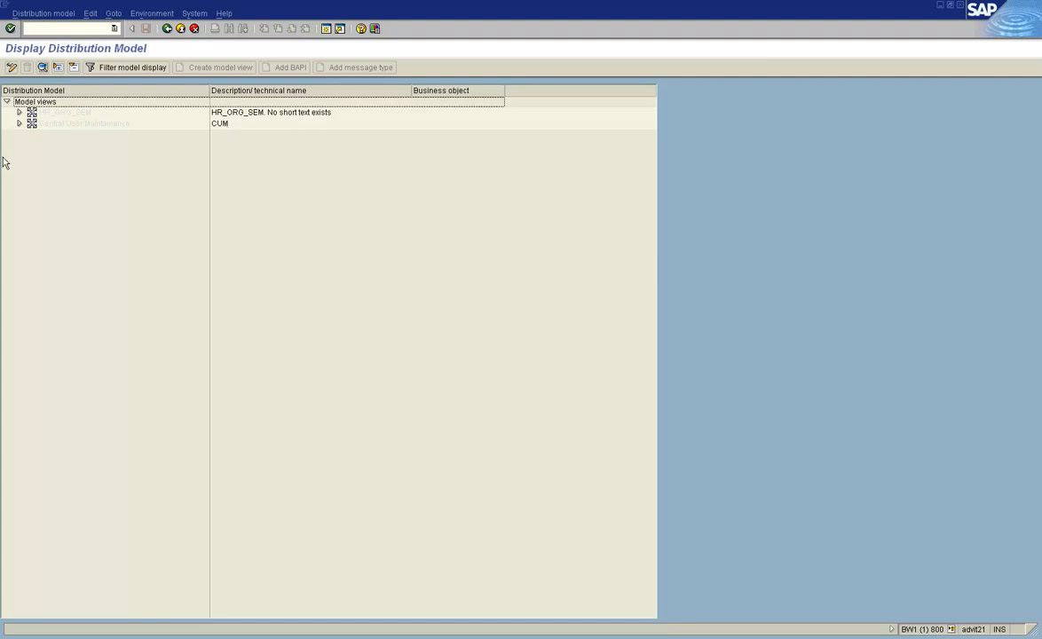
pyautogui.click(20, 123)
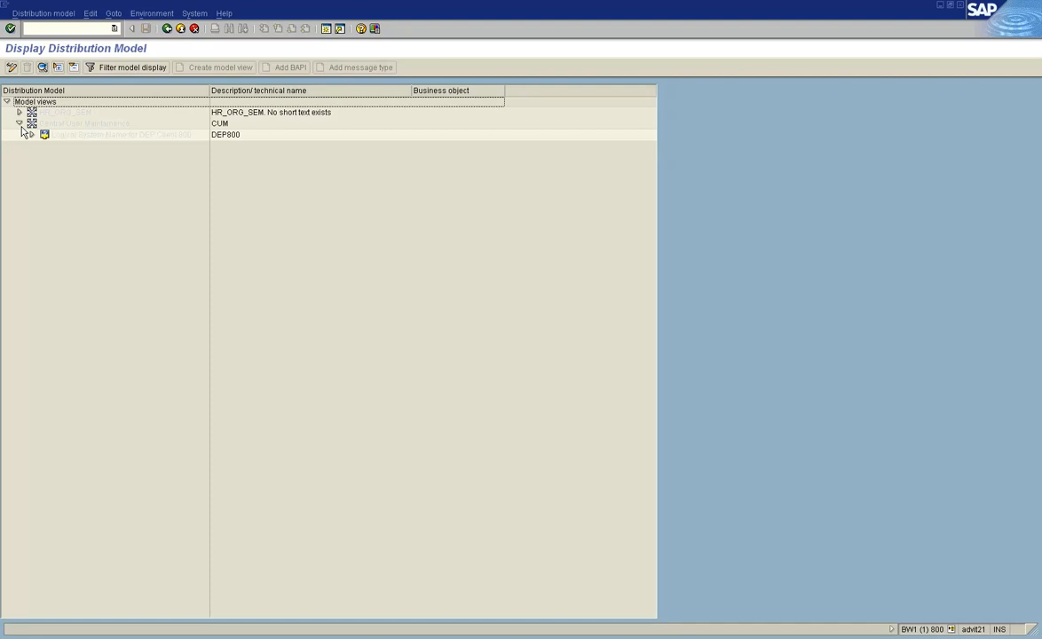
# Step: Generate the partner profiles in the BW1 system for model view CUM with DEP800 as the partner system
pyautogui.click(77, 127)
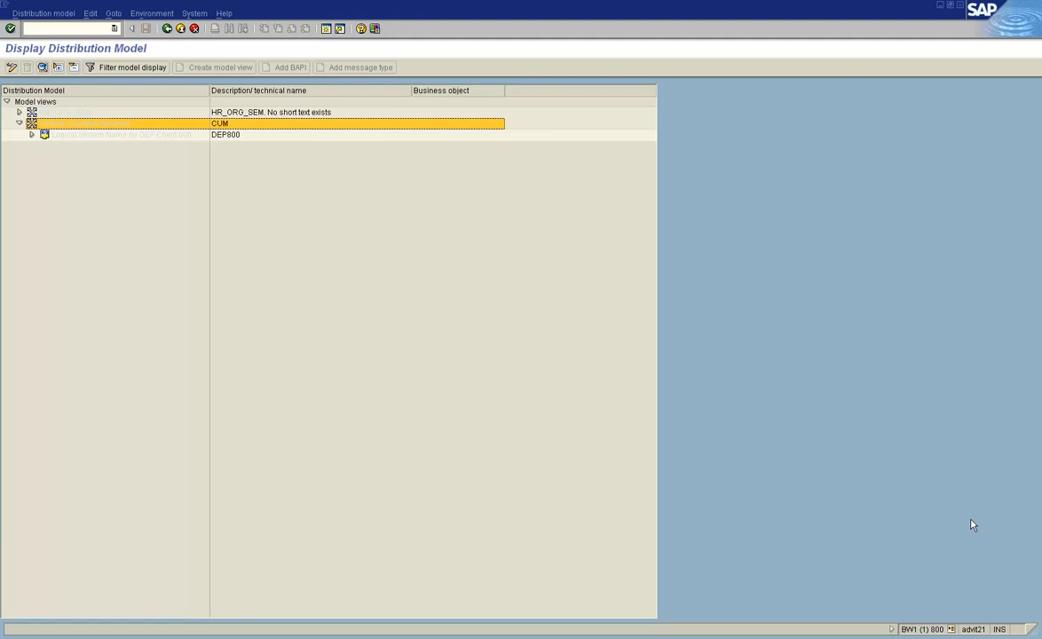
pyautogui.click(166, 32)
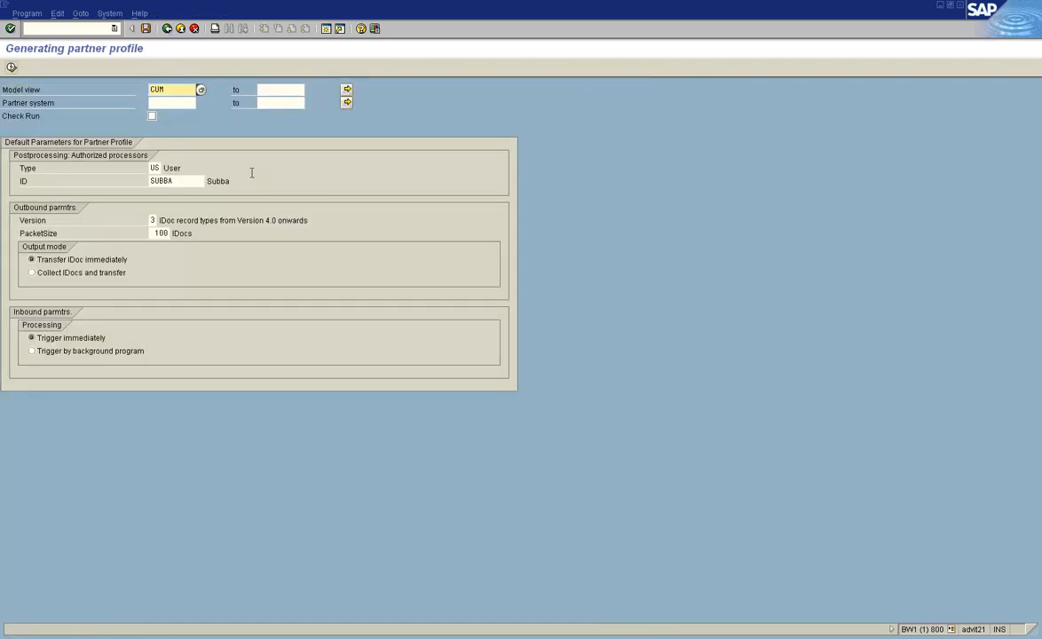
pyautogui.click(180, 103)
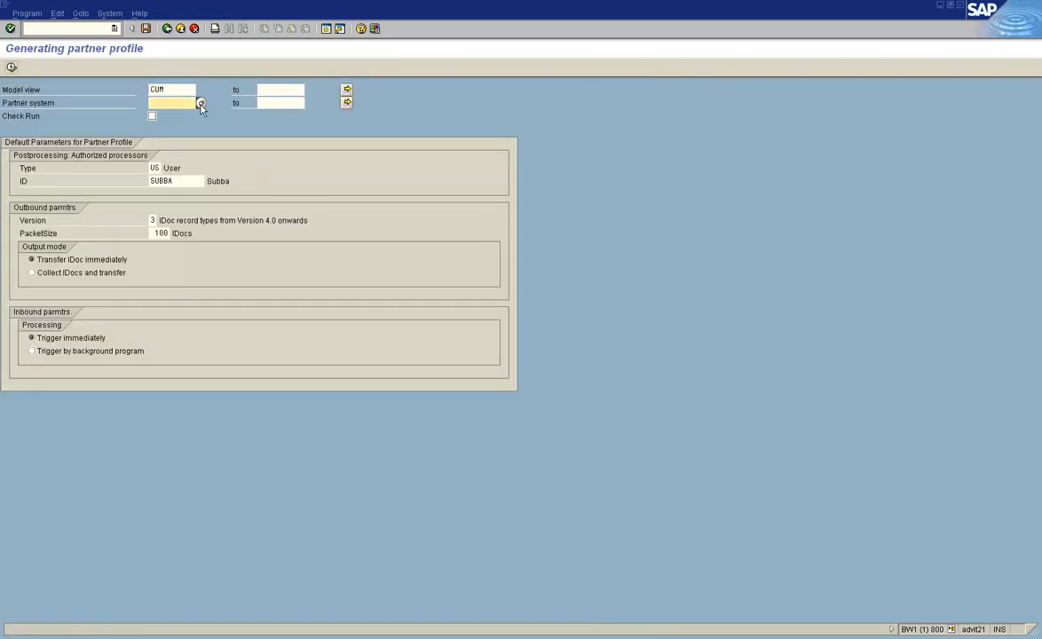
pyautogui.click(201, 104)
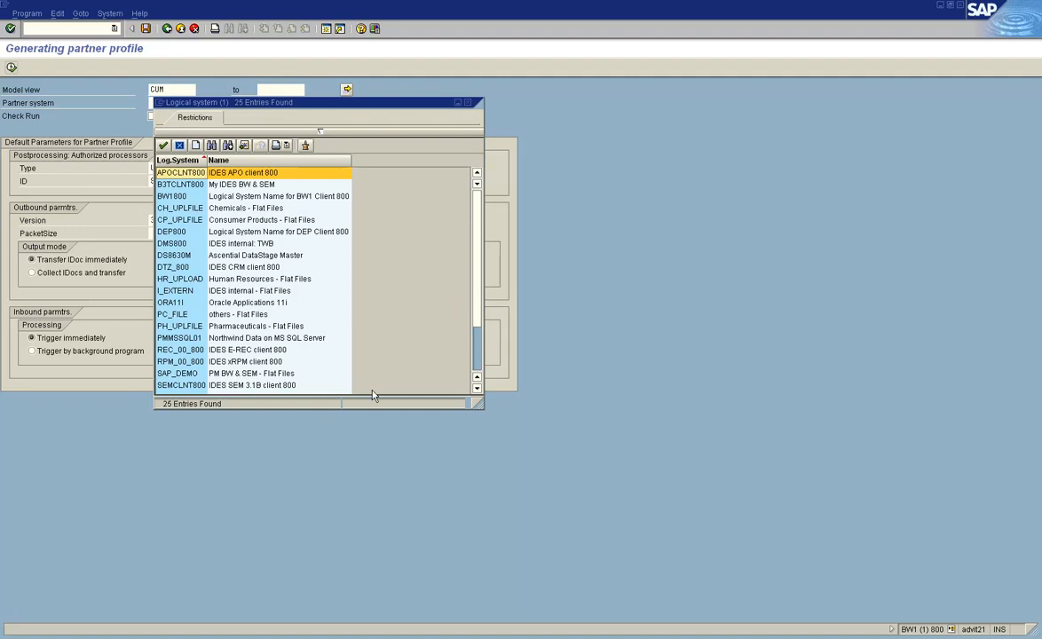
pyautogui.doubleClick(217, 231)
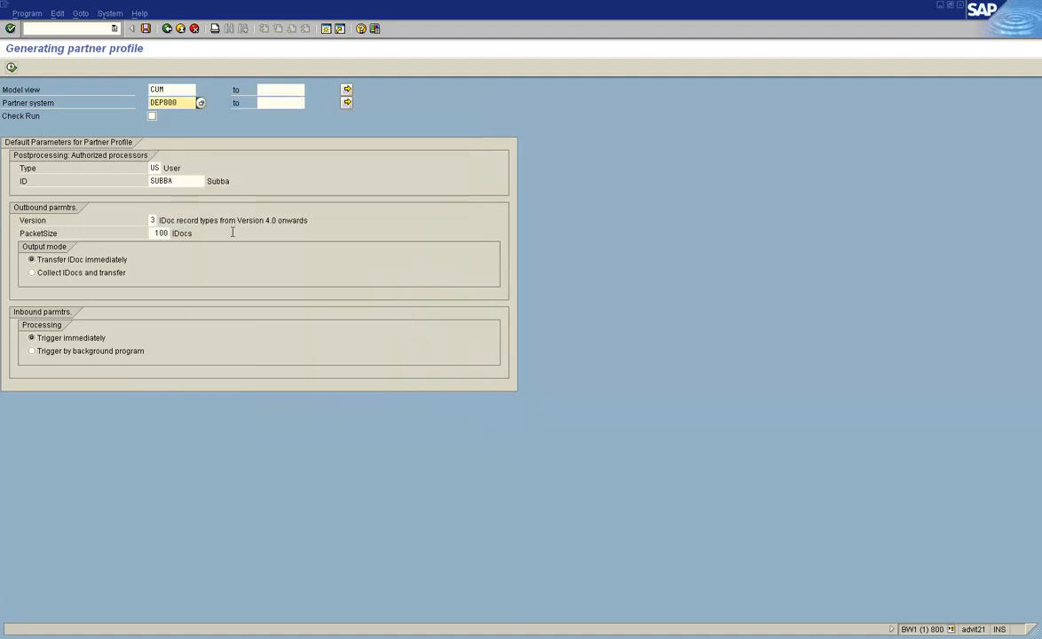
pyautogui.click(12, 68)
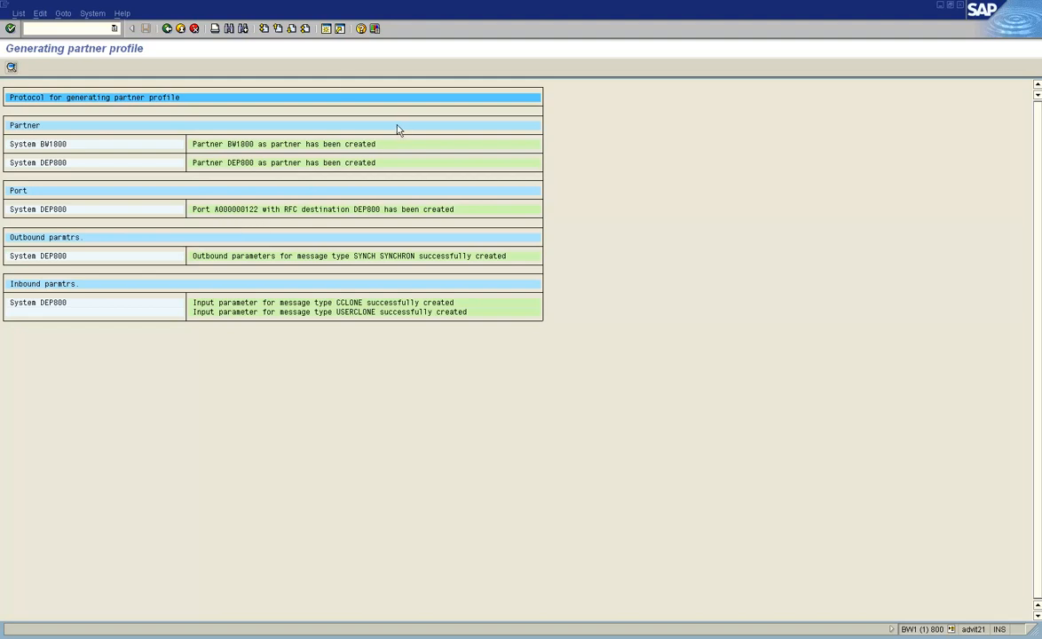
# Step: Open transaction we20 in a new BW1 session and display the partner profile of logical system DEP800
pyautogui.click(327, 29)
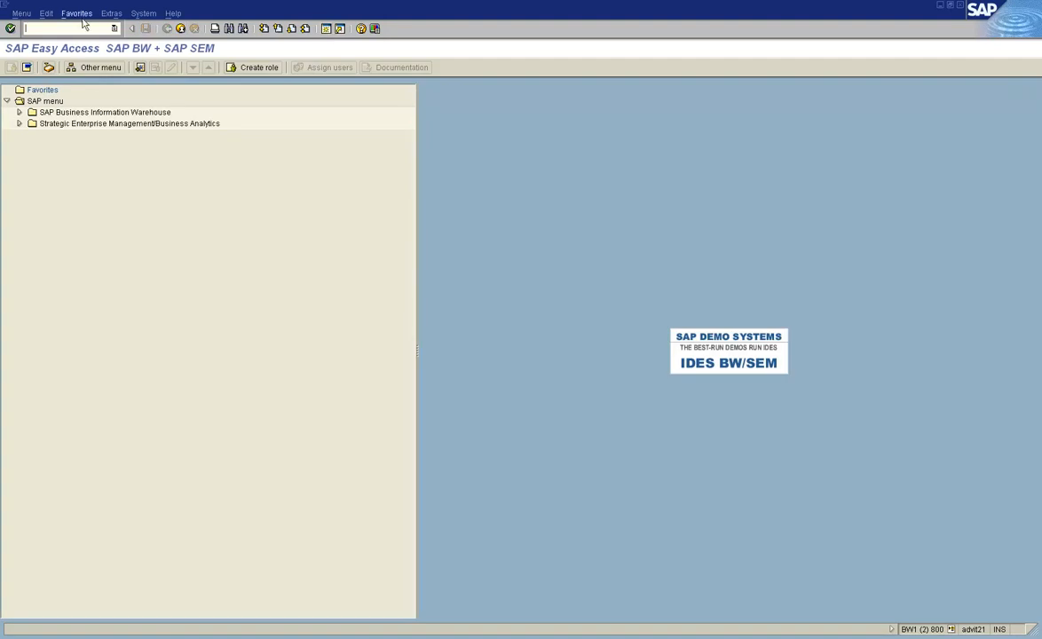
pyautogui.write('we20')
pyautogui.press('Return')
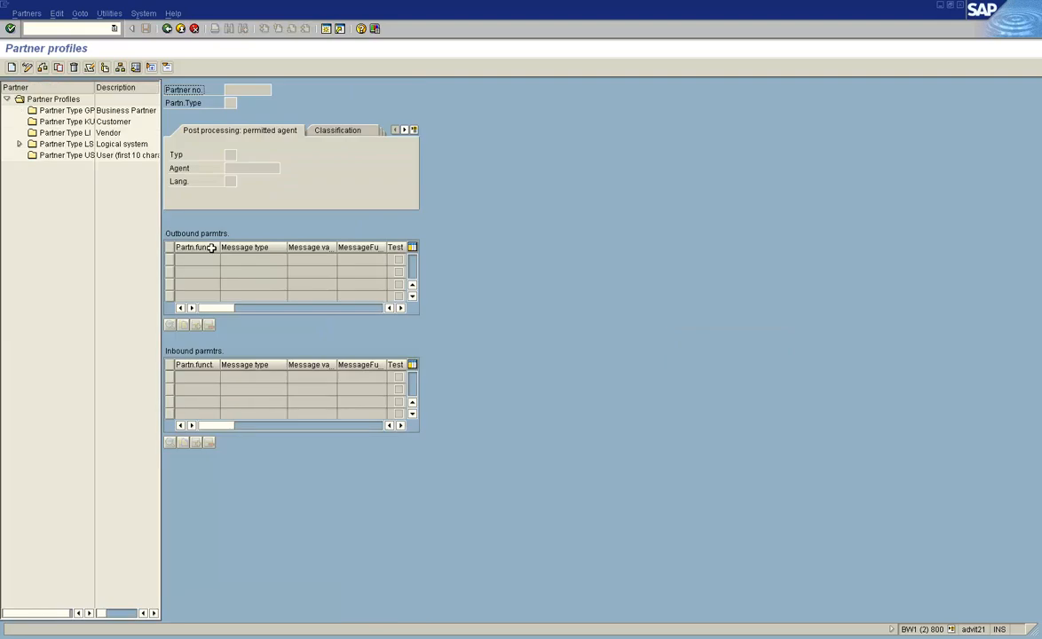
pyautogui.click(19, 144)
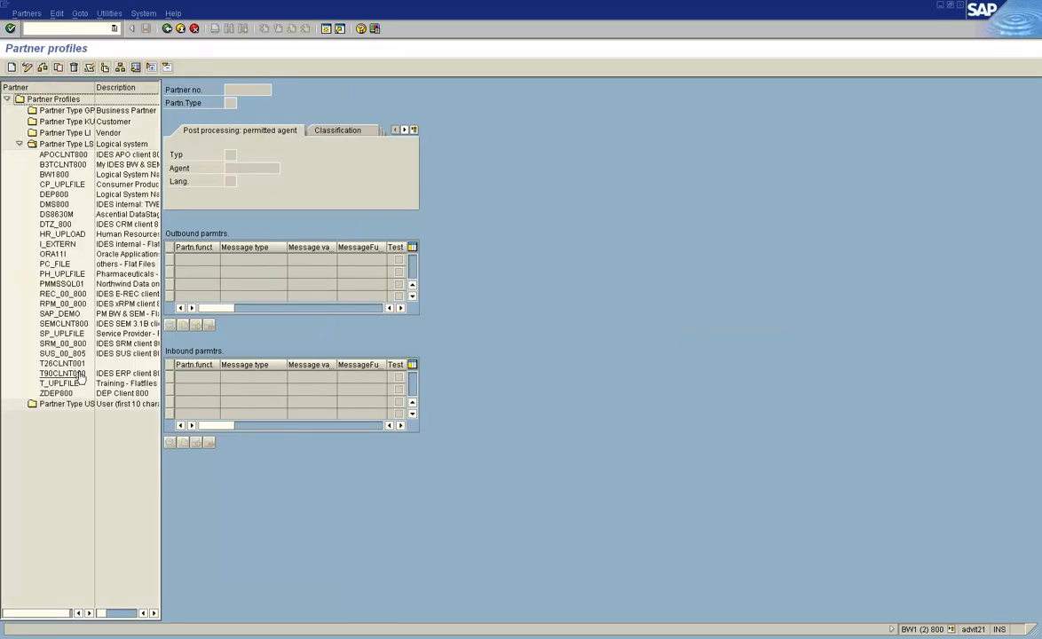
pyautogui.doubleClick(57, 193)
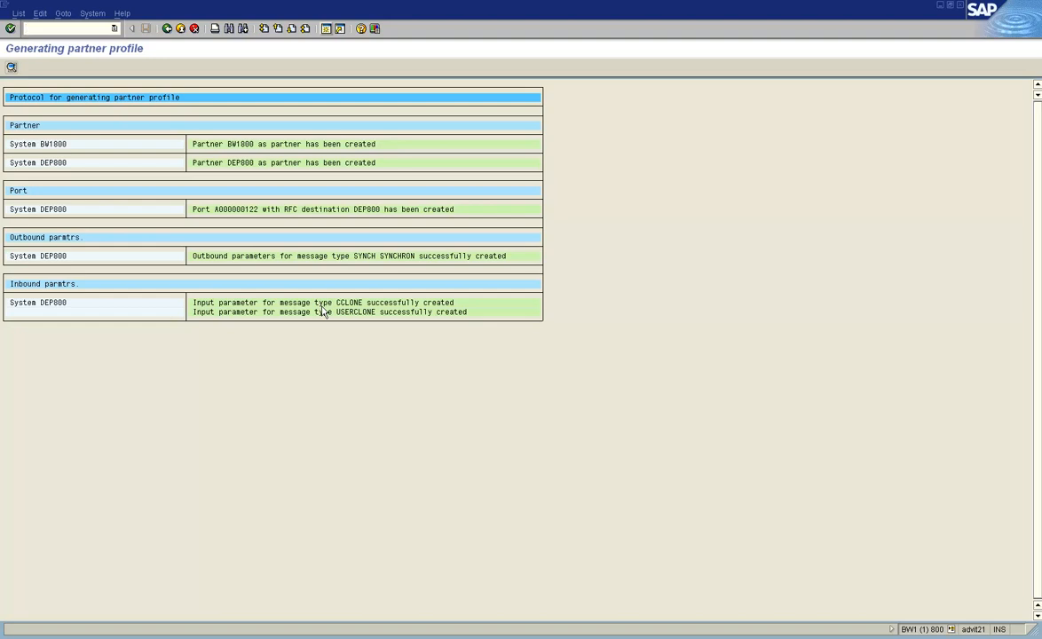
# Step: Check the outbound and inbound message types in the DEP800 partner profile against the generation log
pyautogui.click(462, 637)
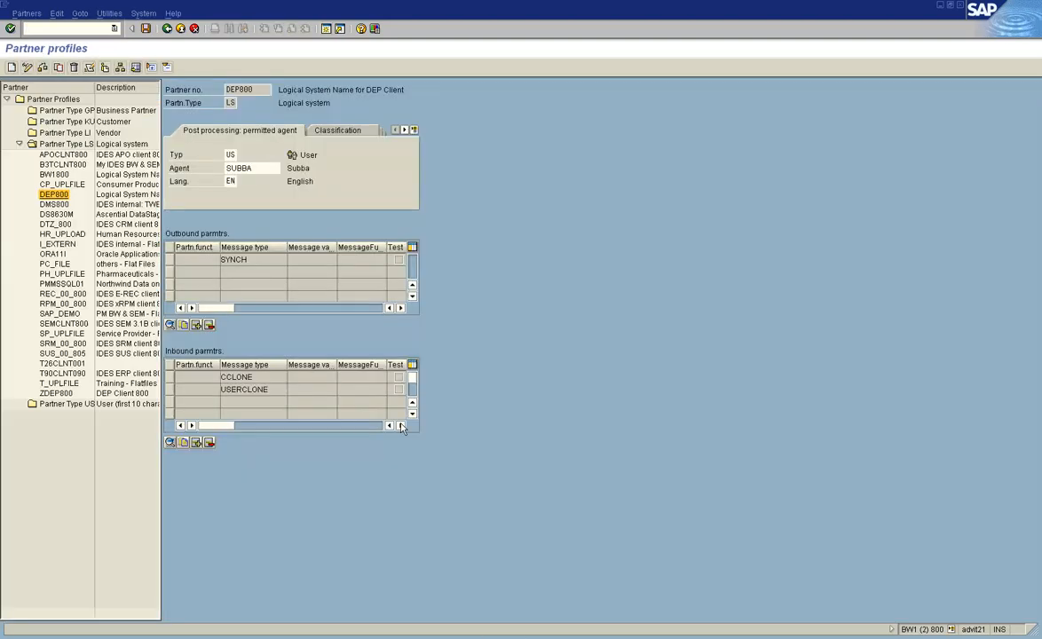
pyautogui.click(266, 260)
pyautogui.click(257, 378)
pyautogui.press('Down')
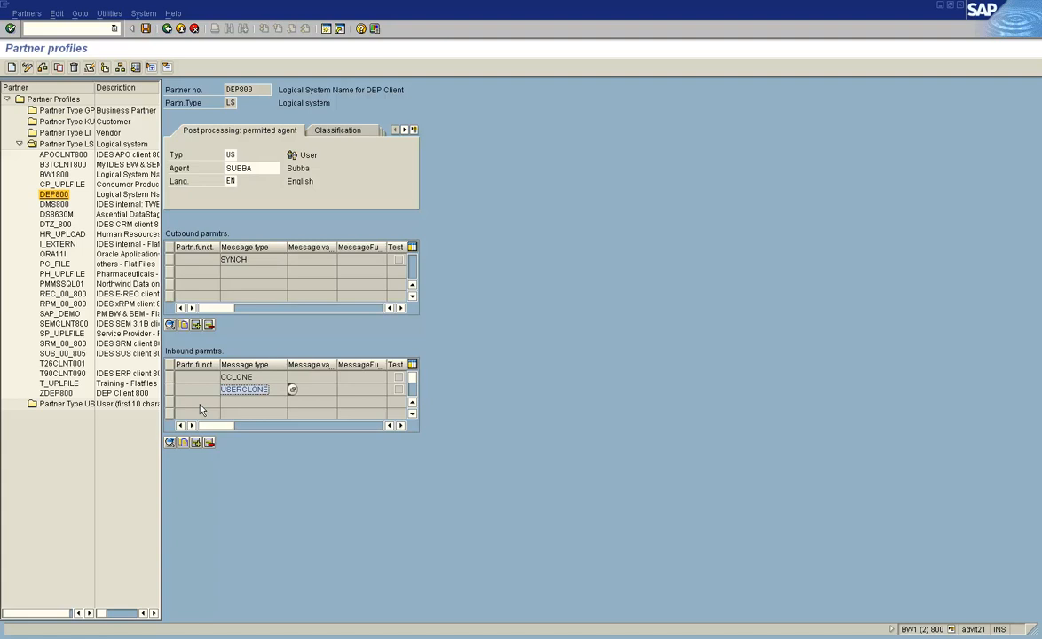
# Step: Open transaction we21 and check the RFC destination of transactional RFC port A000000122
pyautogui.click(178, 29)
pyautogui.write('we21')
pyautogui.press('Return')
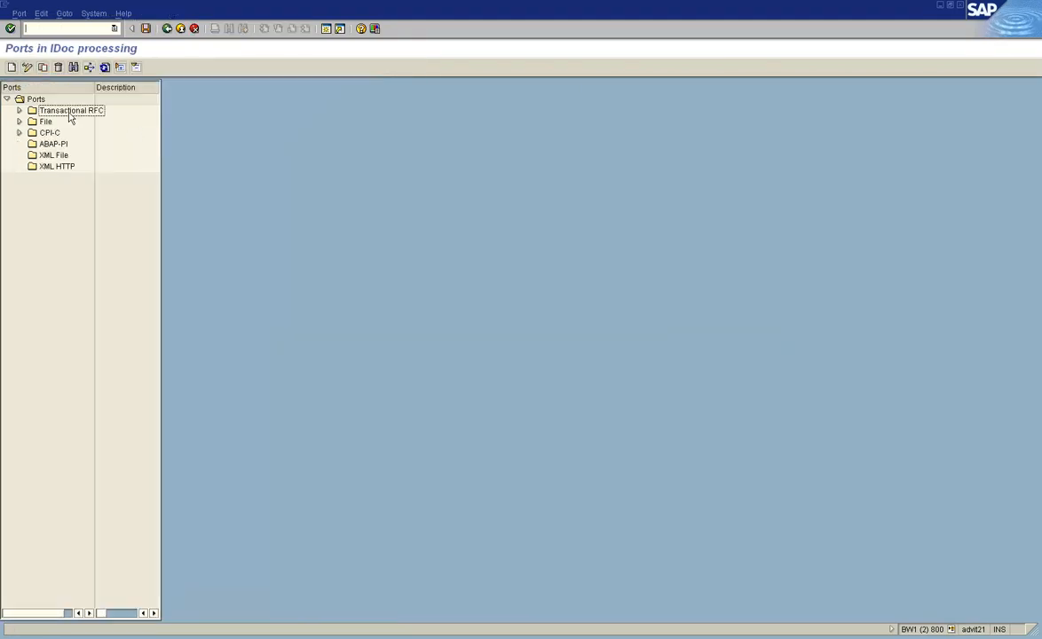
pyautogui.click(20, 110)
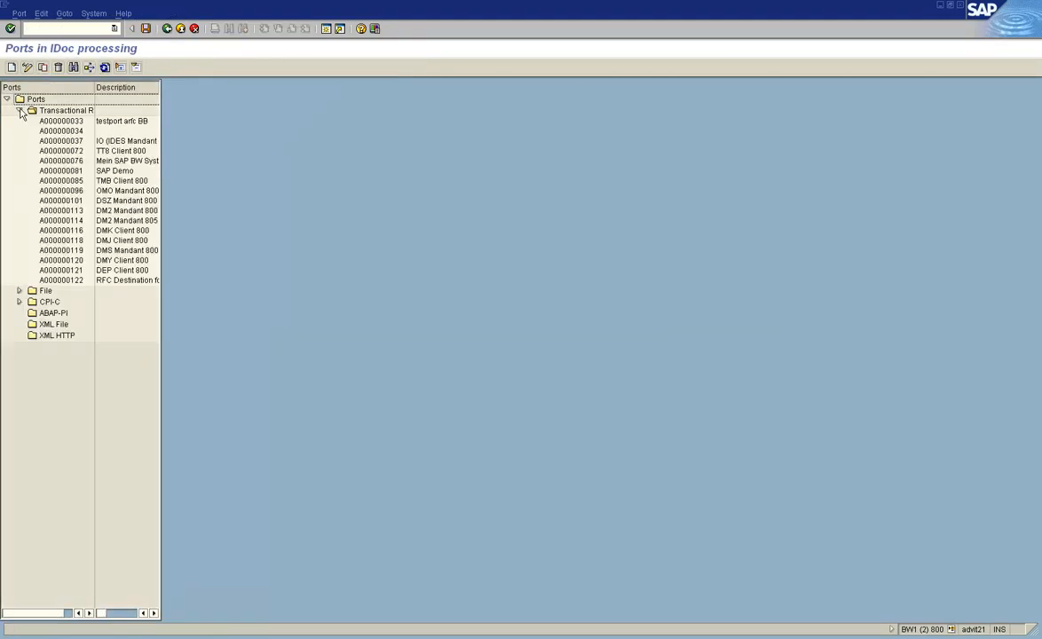
pyautogui.click(62, 280)
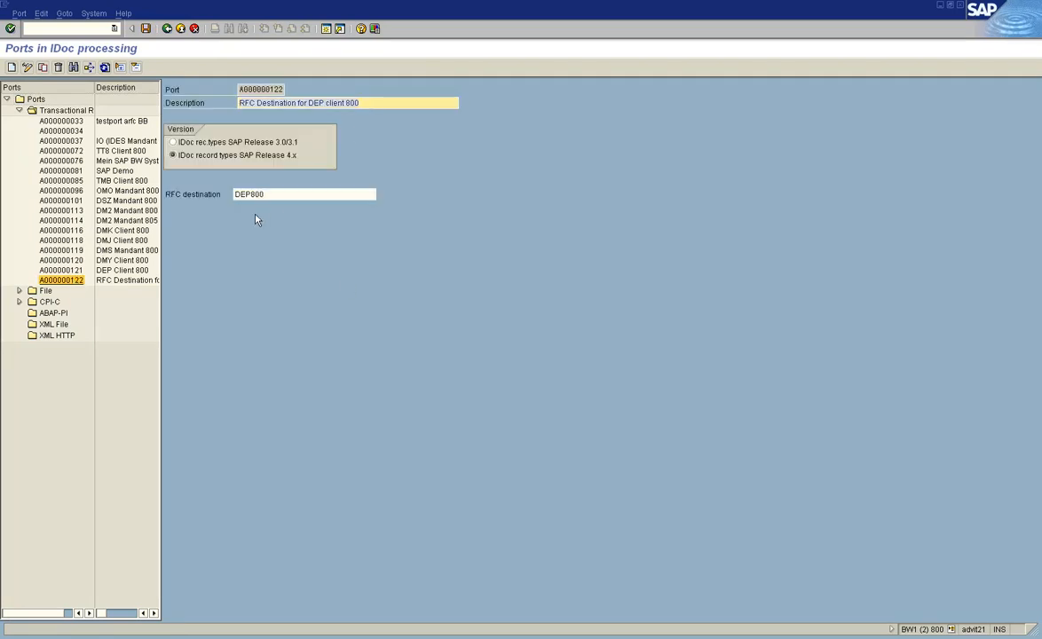
pyautogui.click(277, 194)
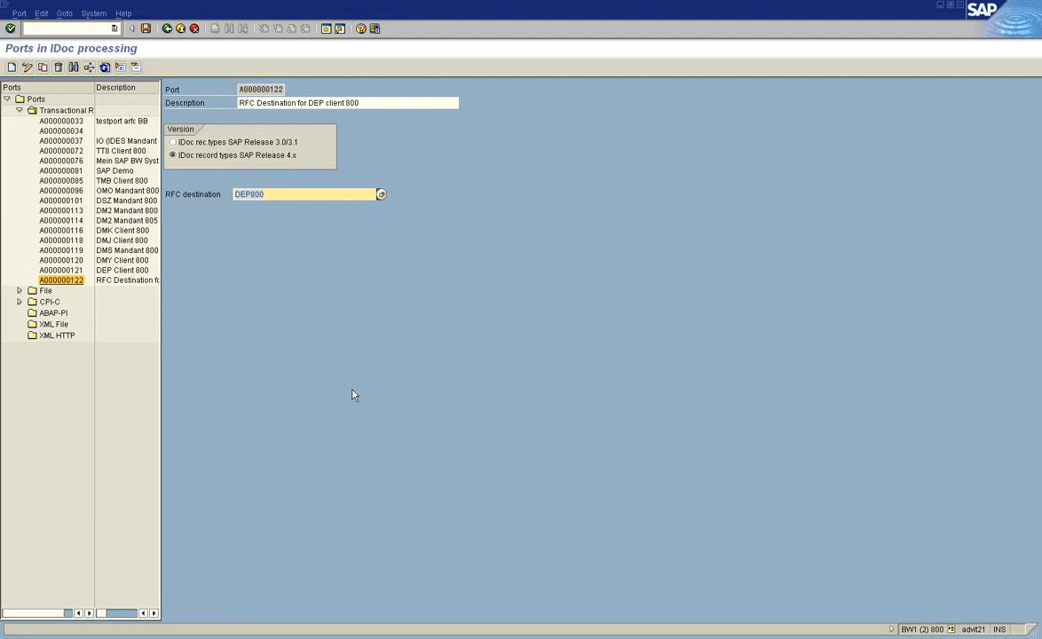